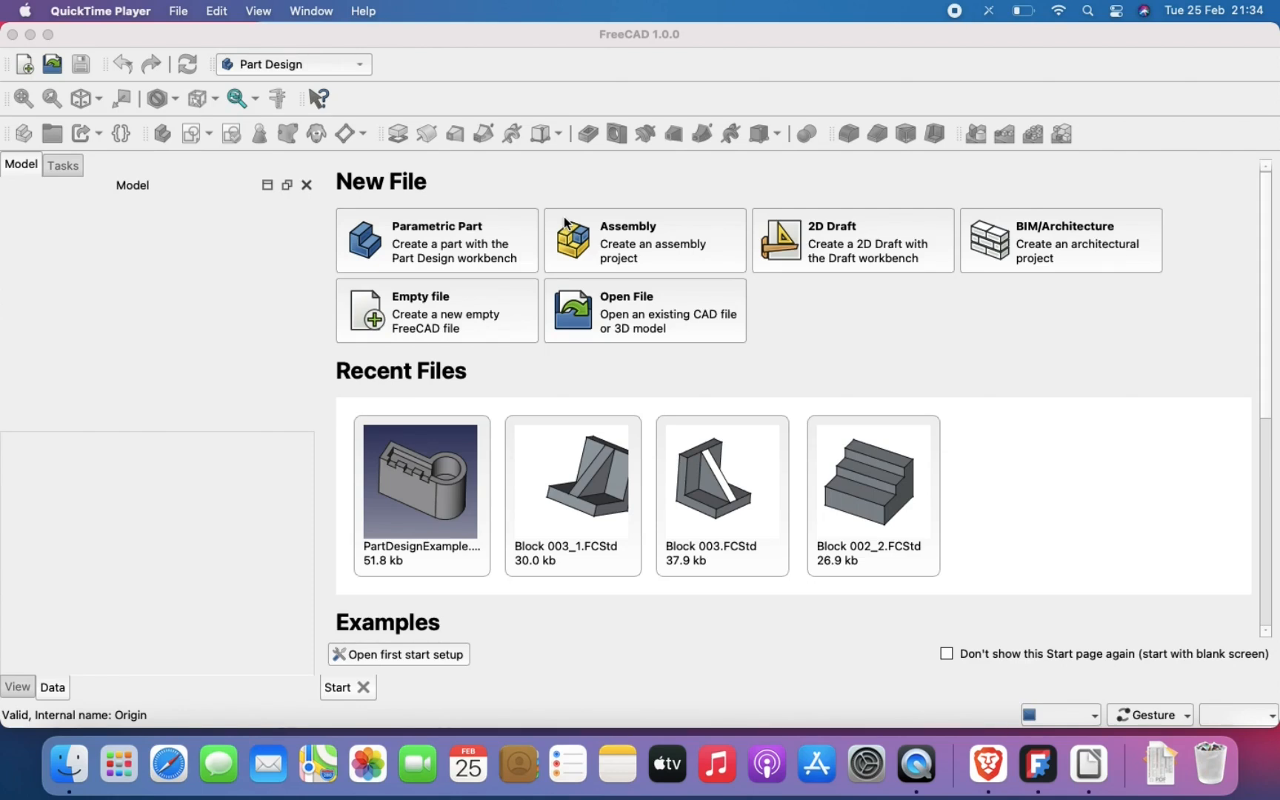
Step: Open the recent file PartDesignExample and examine the block's notches, recessed pocket and cylindrical bore from several angles
left_click(383, 475)
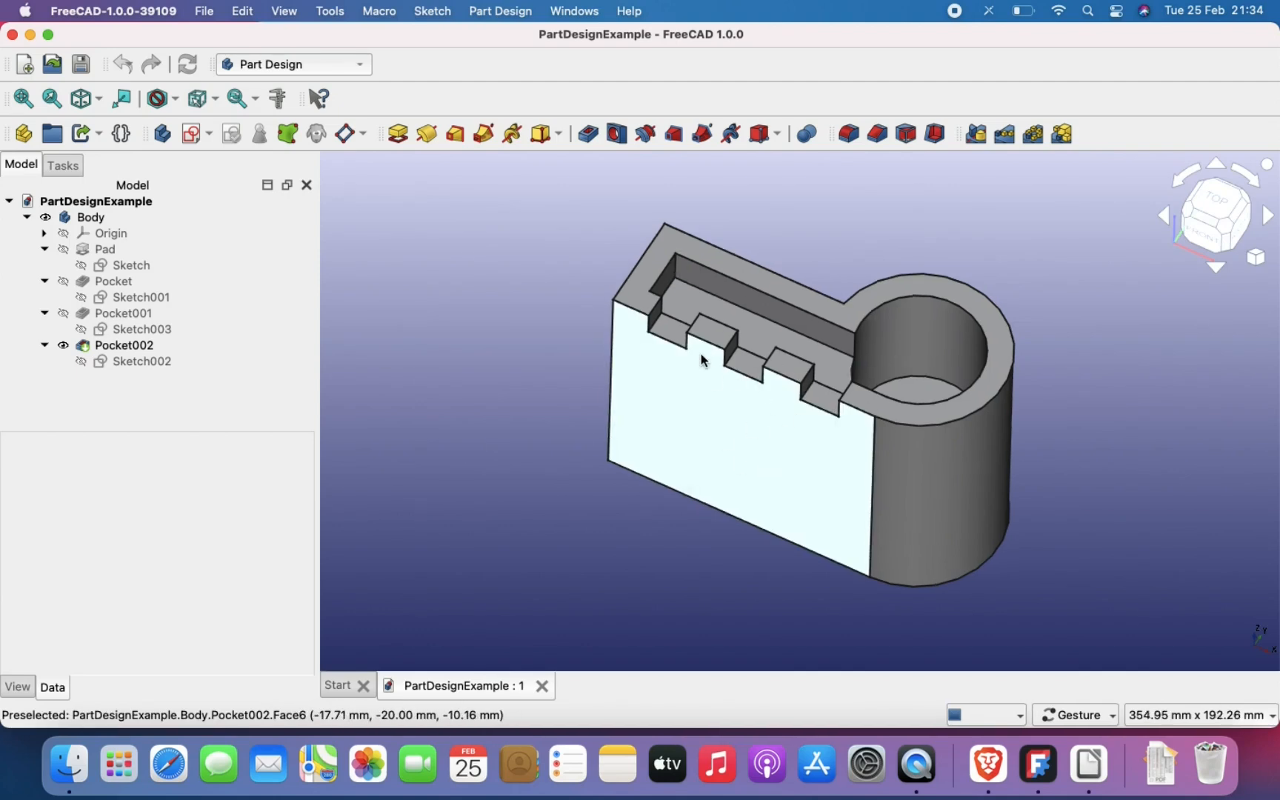
left_click_drag(703, 360, 989, 465)
scroll(989, 465, "down", 2)
scroll(989, 465, "up", 4)
right_click_drag(936, 354, 946, 489)
left_click_drag(946, 489, 891, 474)
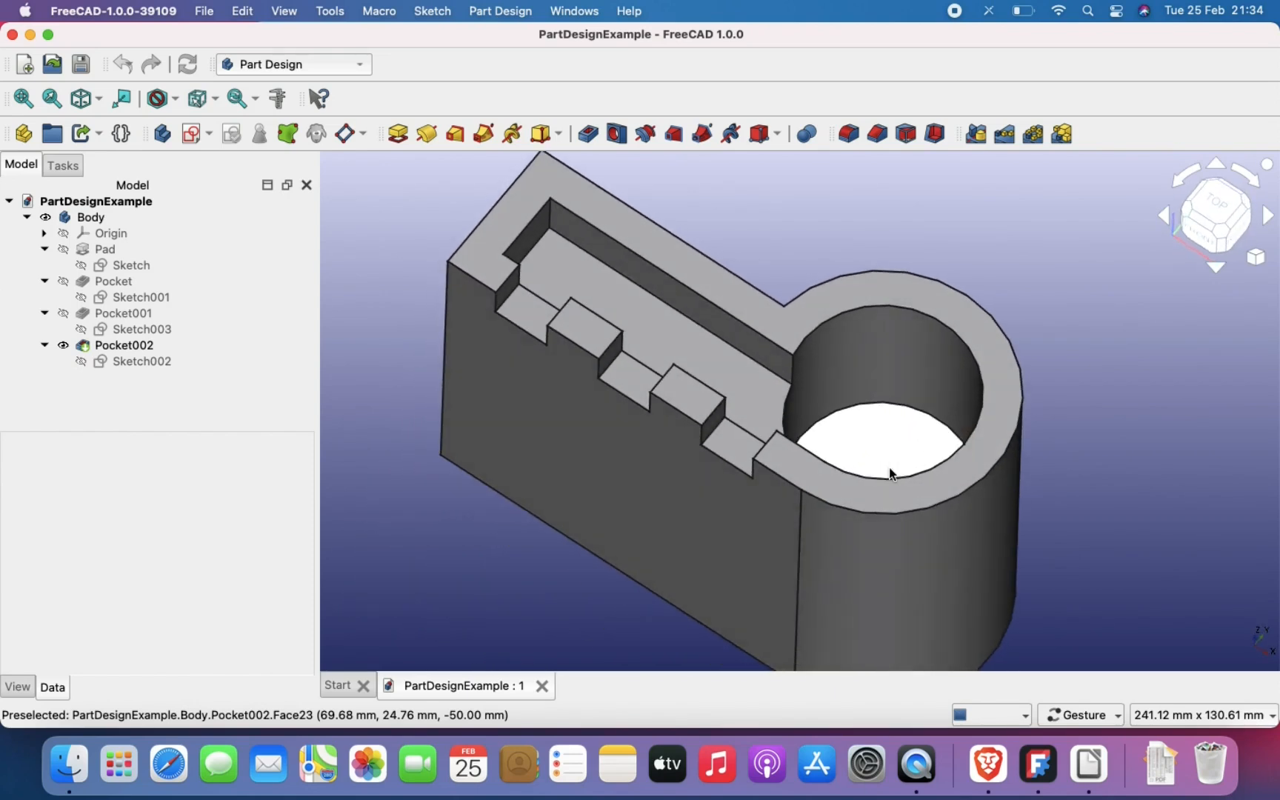
left_click_drag(937, 423, 892, 424)
scroll(893, 423, "down", 3)
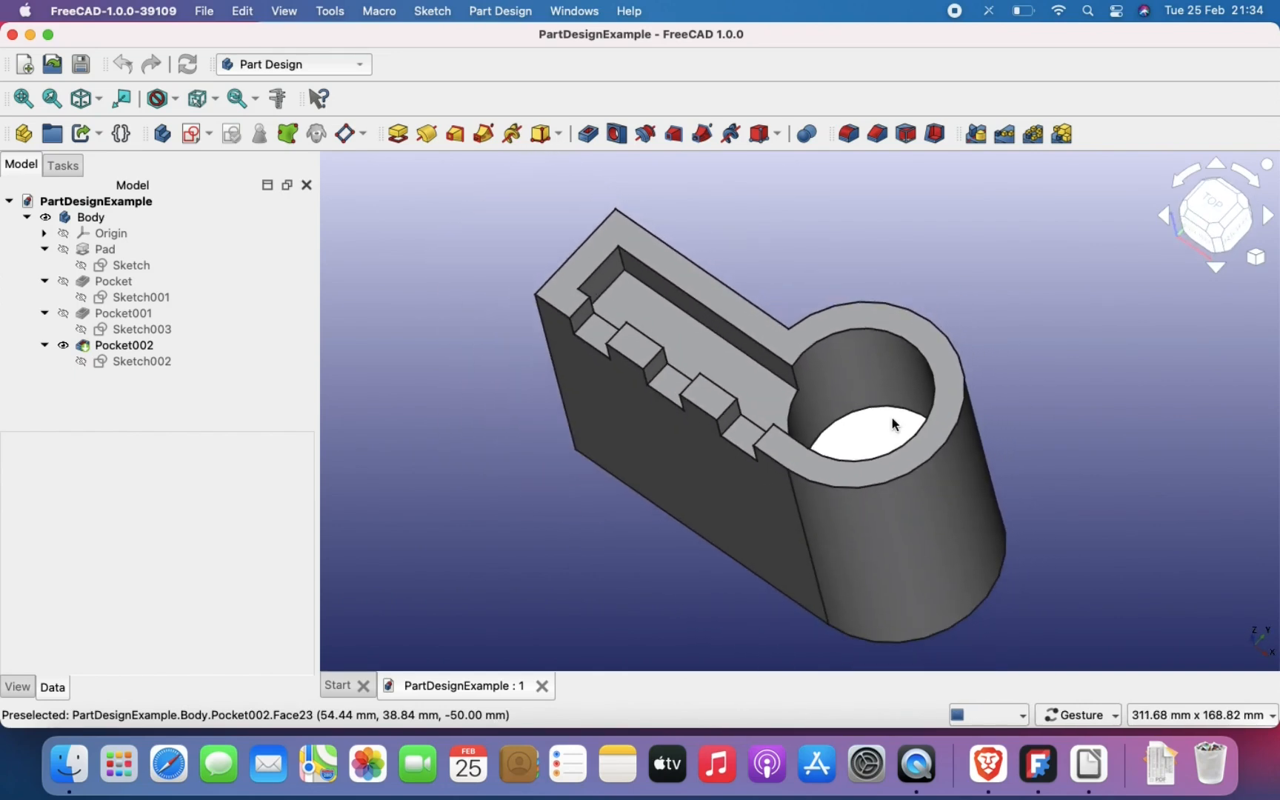
scroll(893, 424, "up", 2)
scroll(892, 424, "down", 1)
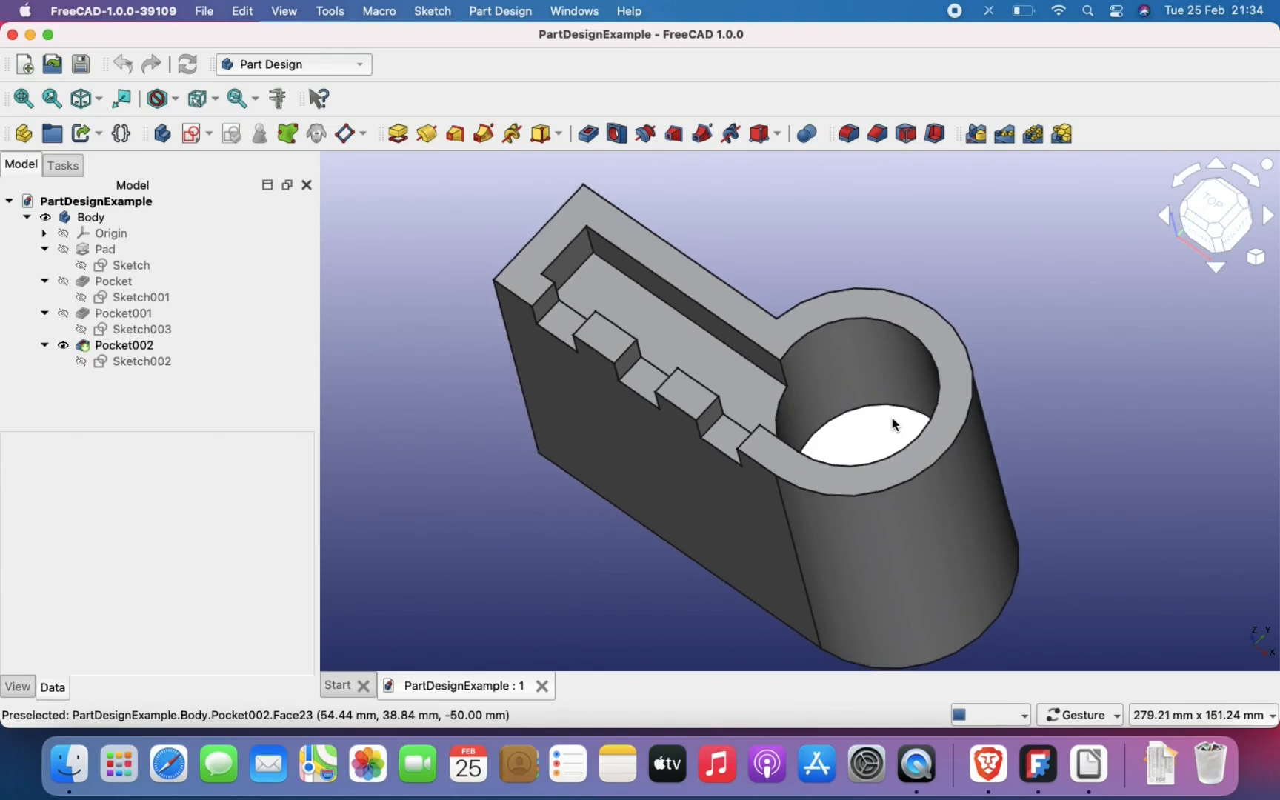
scroll(924, 480, "up", 3)
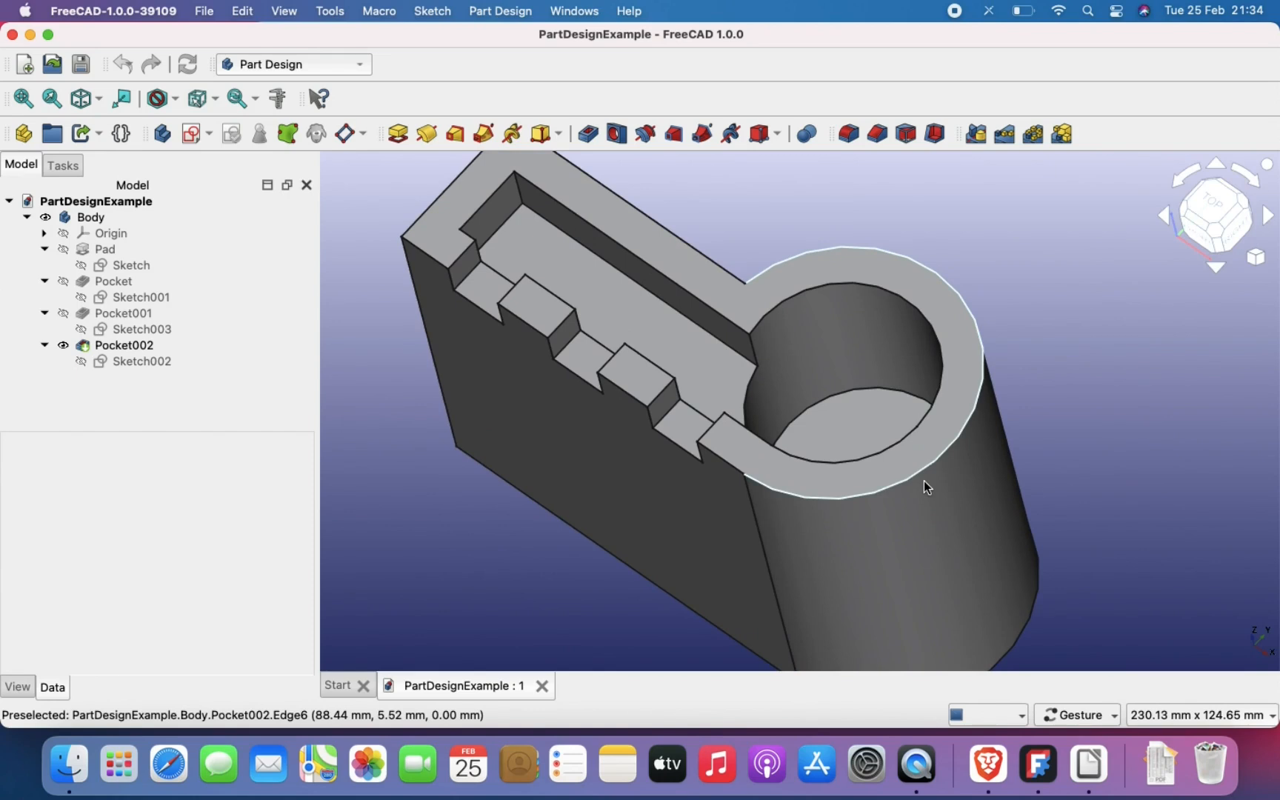
scroll(924, 481, "up", 1)
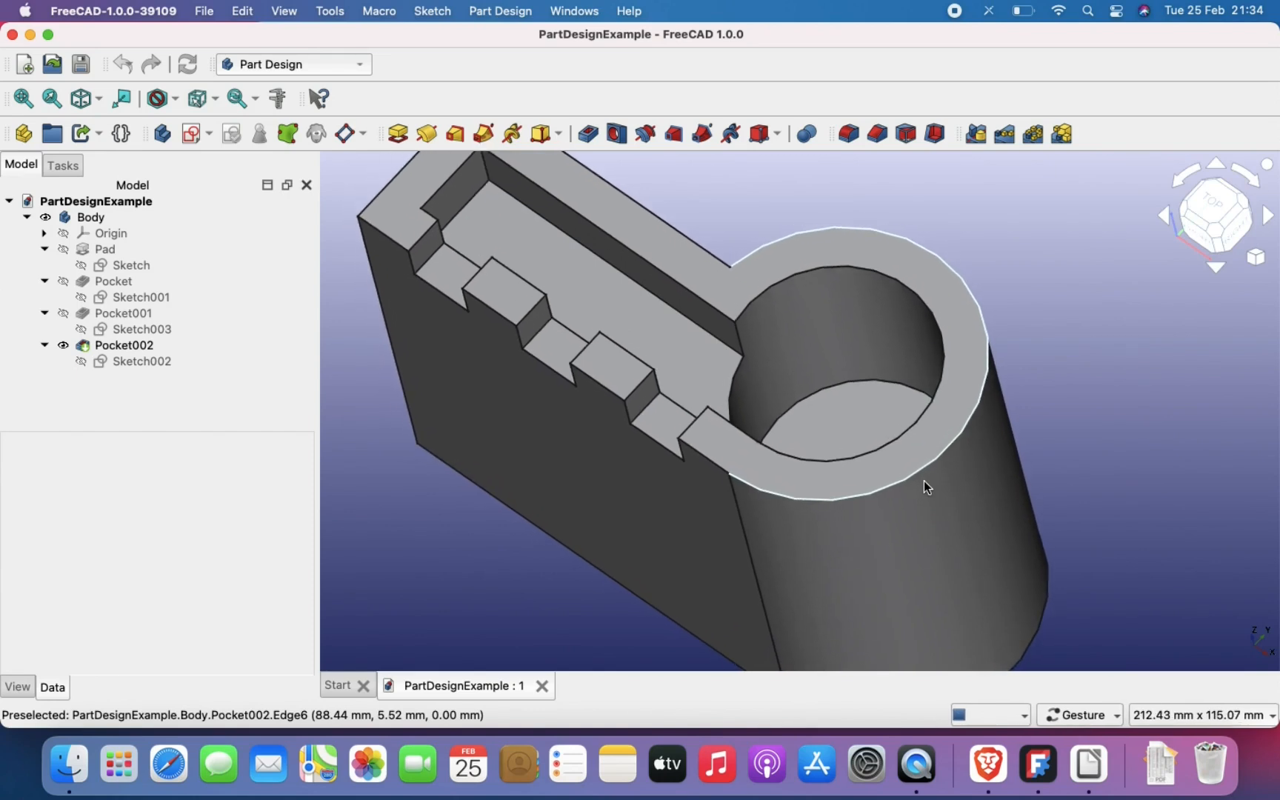
scroll(924, 481, "down", 4)
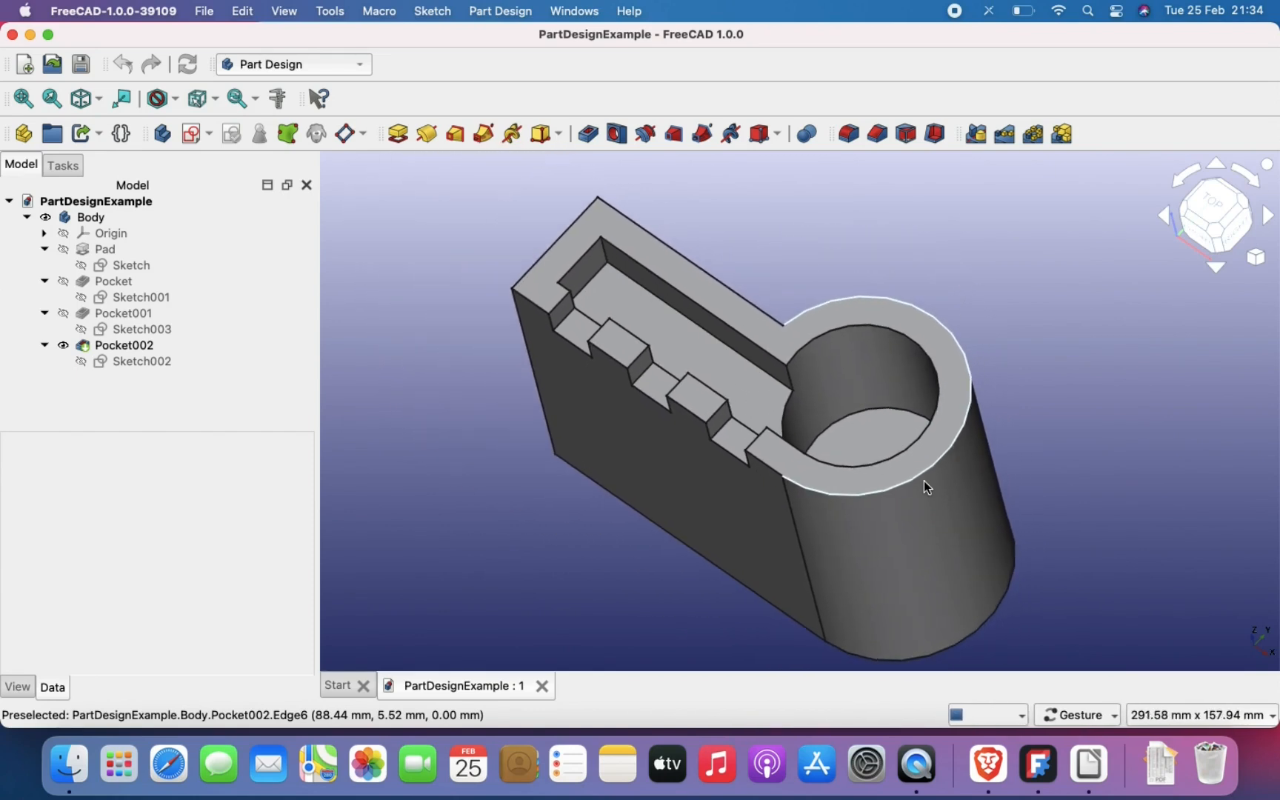
scroll(924, 480, "up", 1)
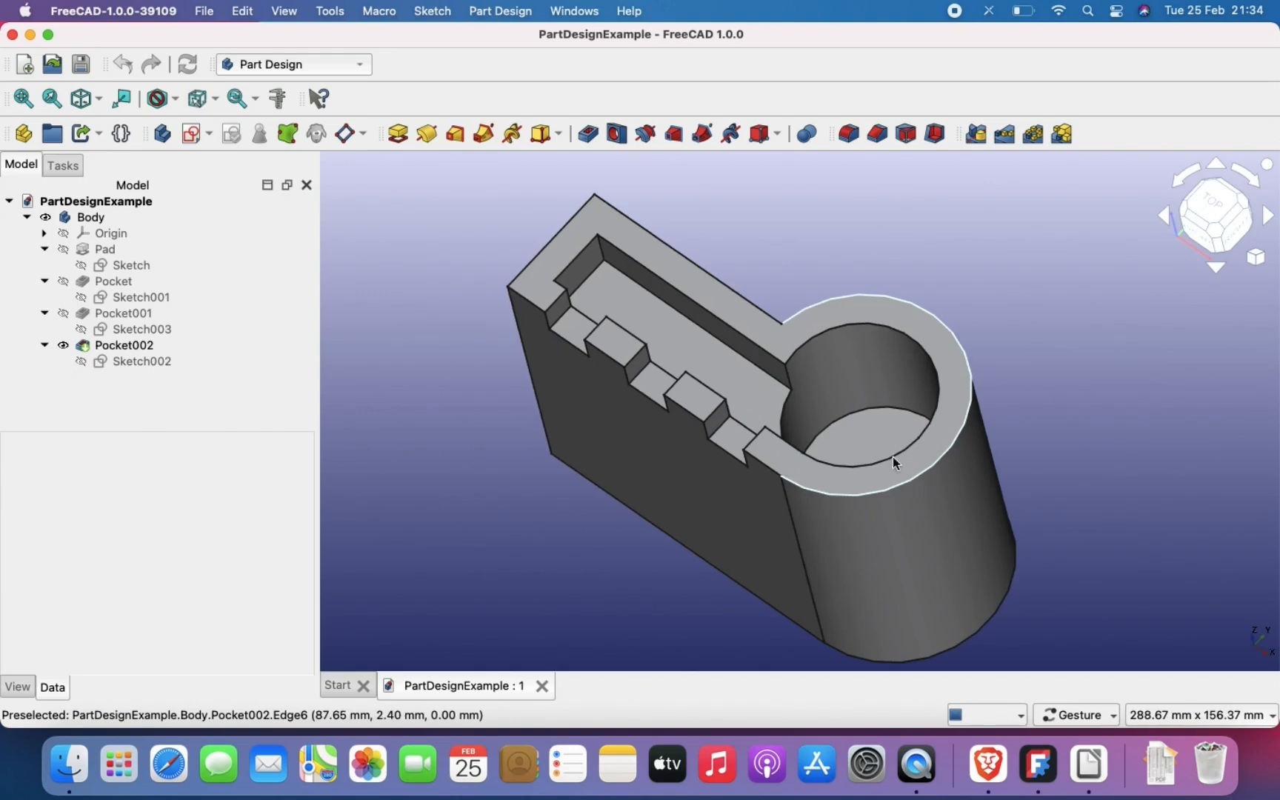
mouse_move(836, 423)
left_mouse_down()
mouse_move(837, 453)
mouse_move(834, 397)
left_mouse_up()
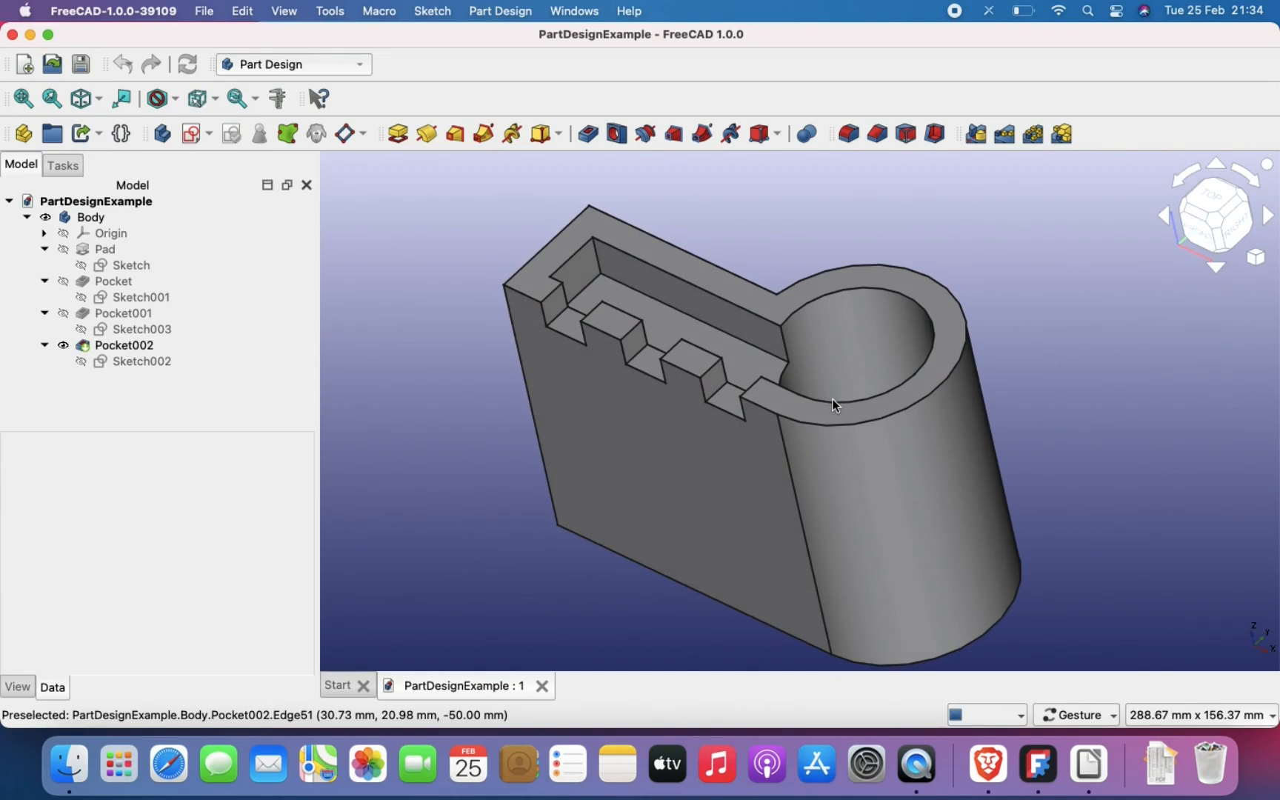
scroll(832, 399, "up", 3)
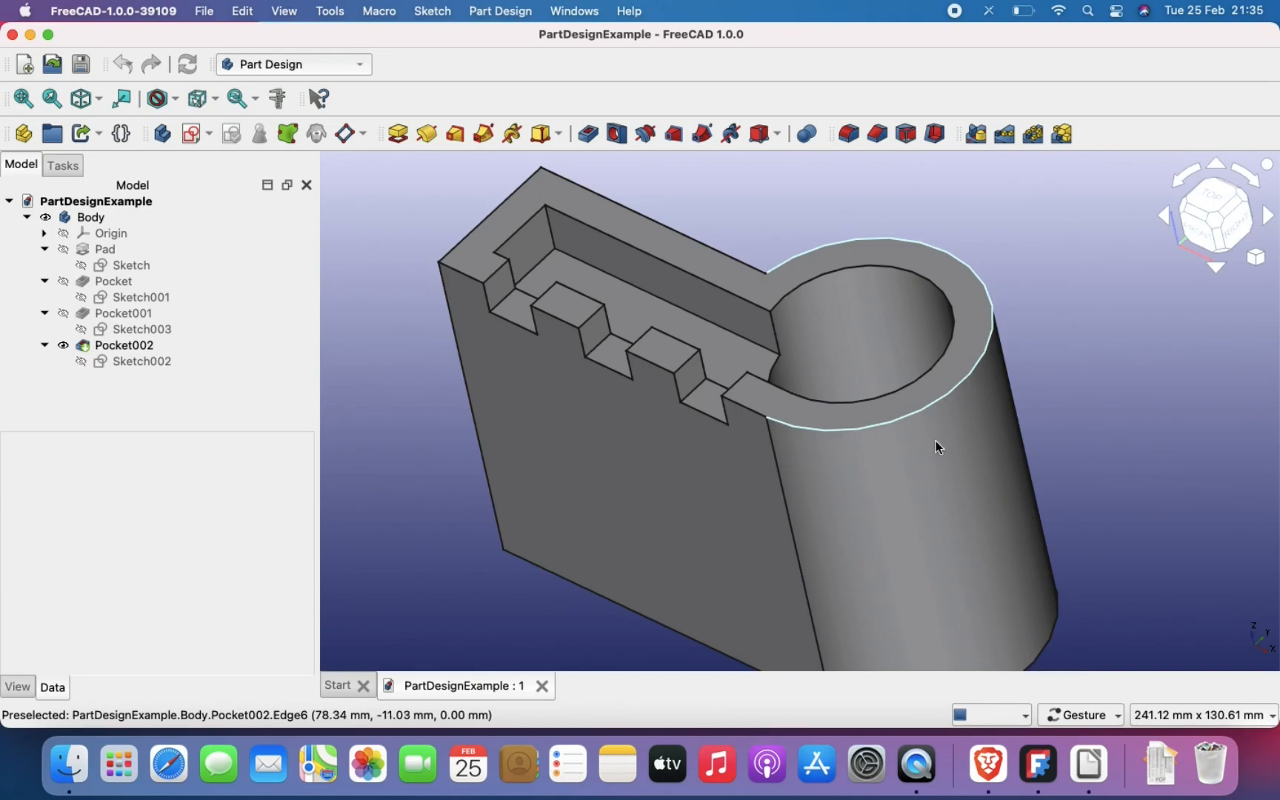
scroll(951, 450, "down", 3)
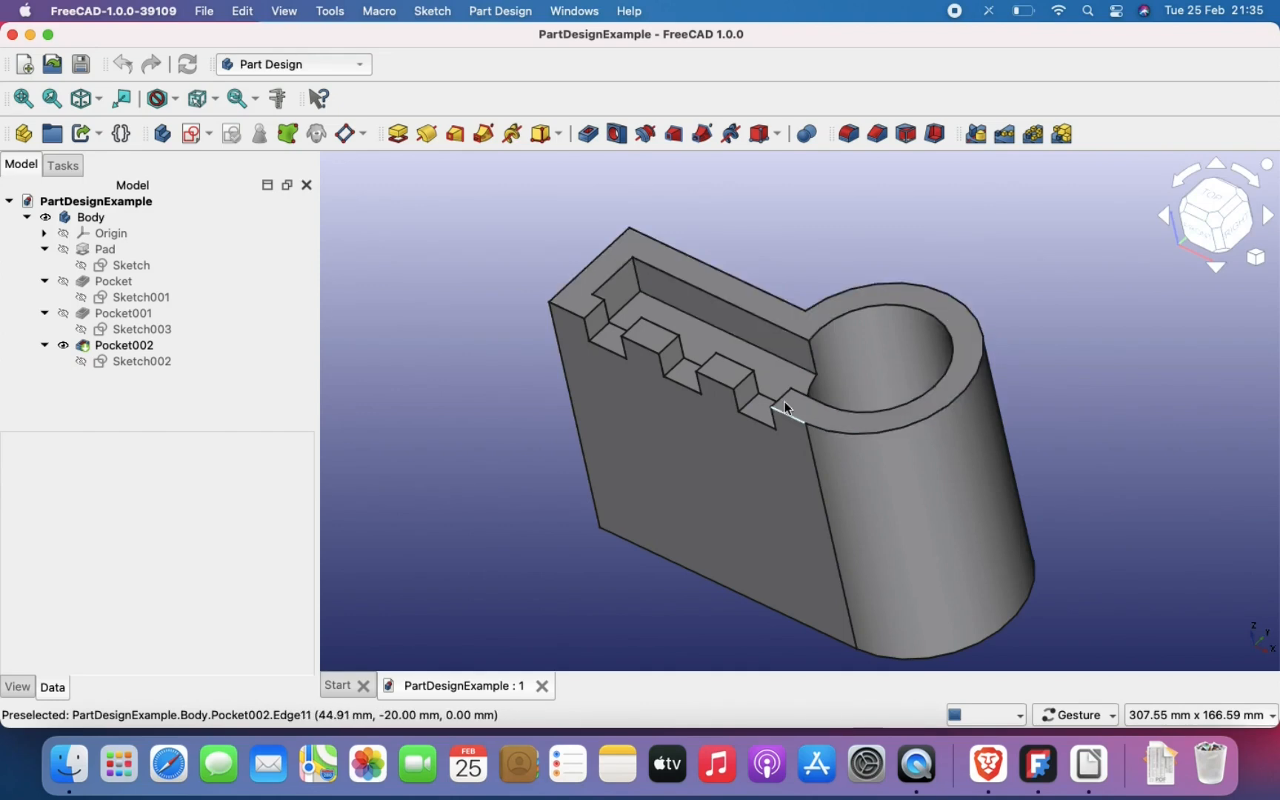
scroll(796, 358, "down", 3)
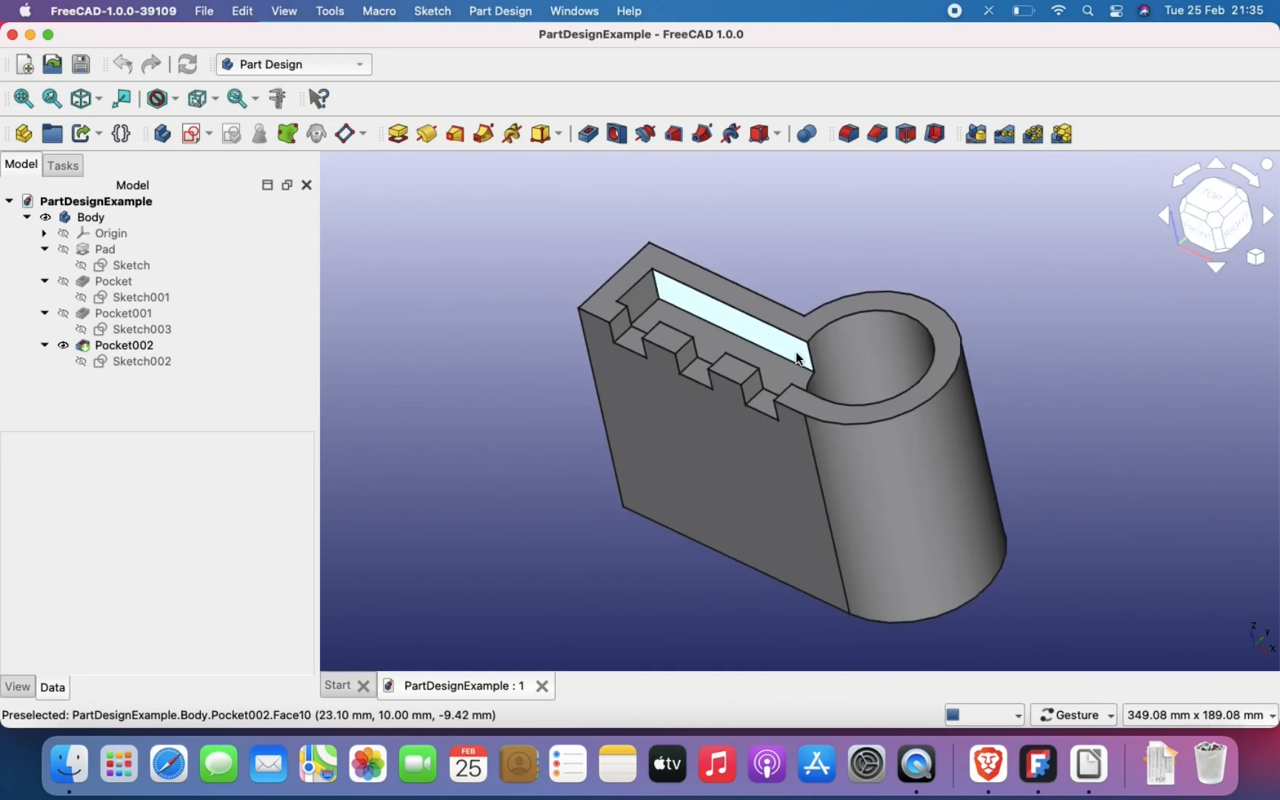
scroll(797, 358, "up", 2)
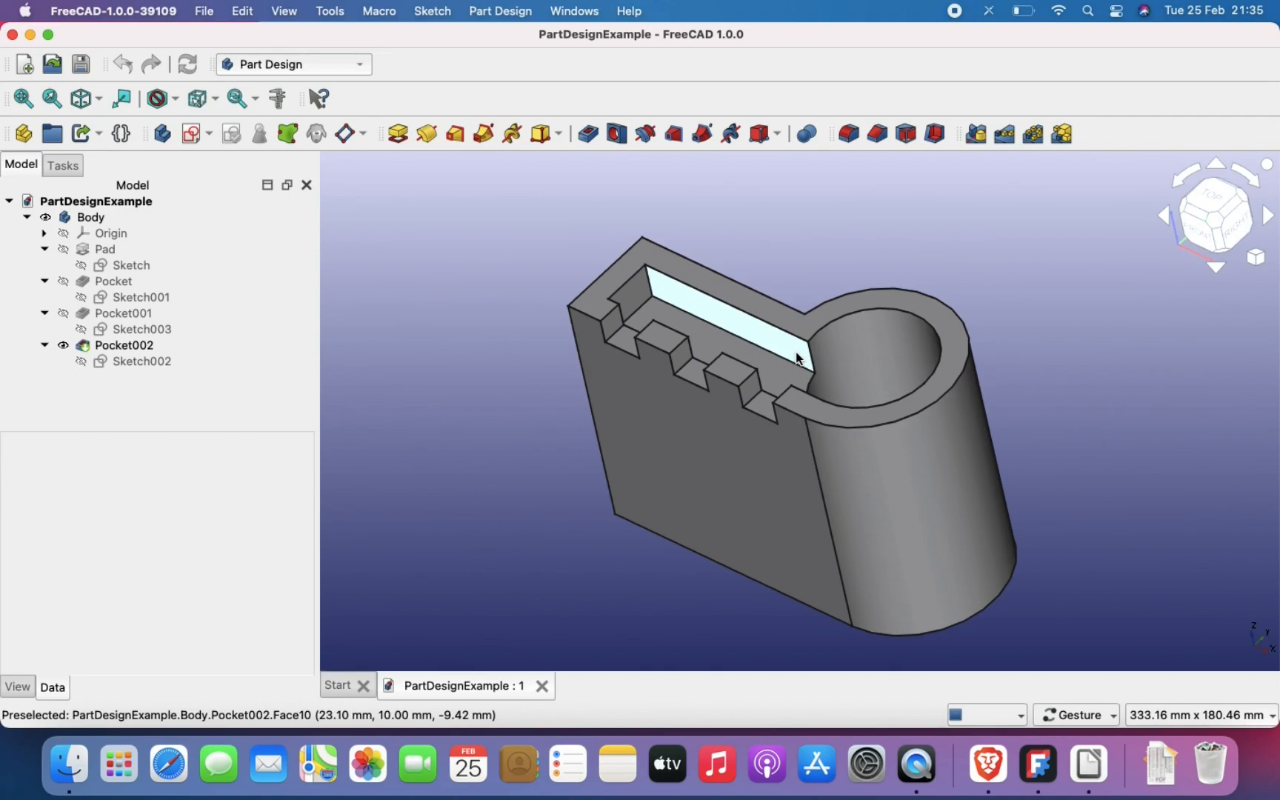
Step: Close the example document and create a new parametric part with an empty body
left_click(542, 687)
left_click(459, 237)
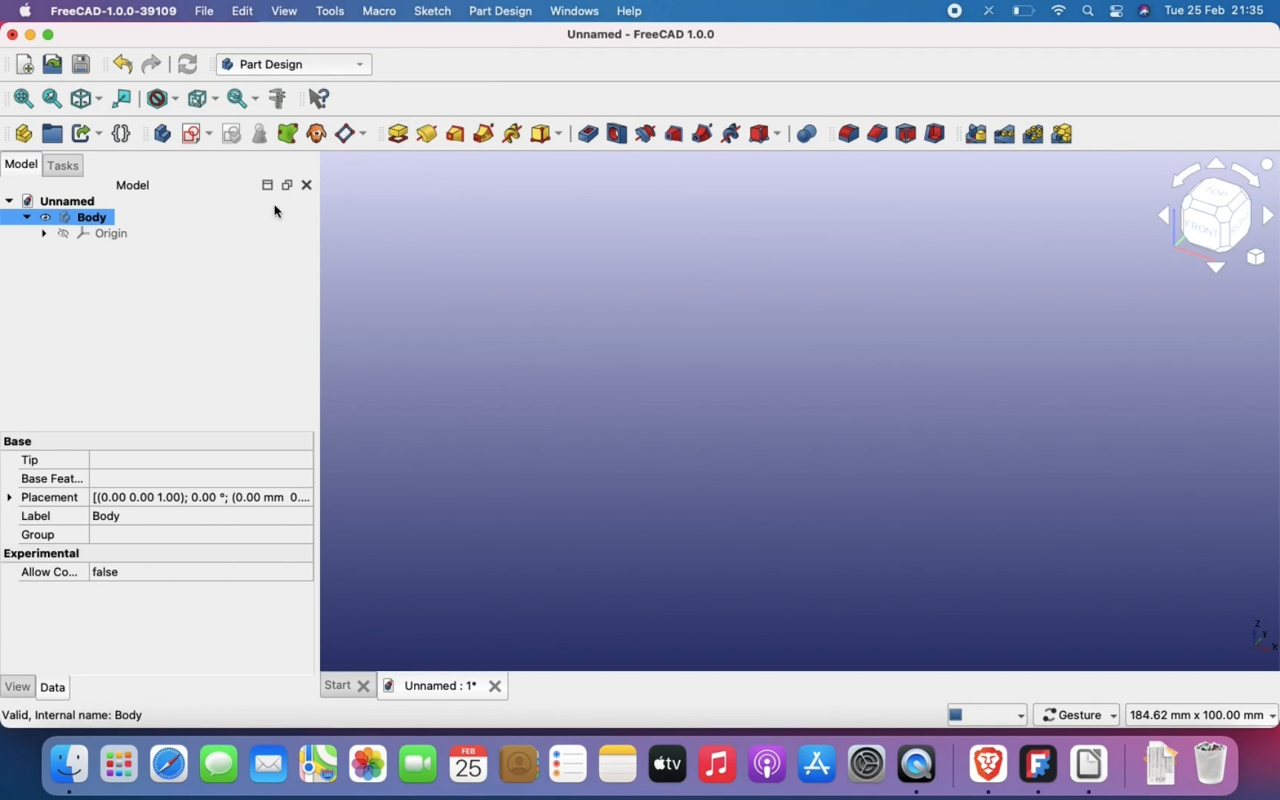
left_click(351, 685)
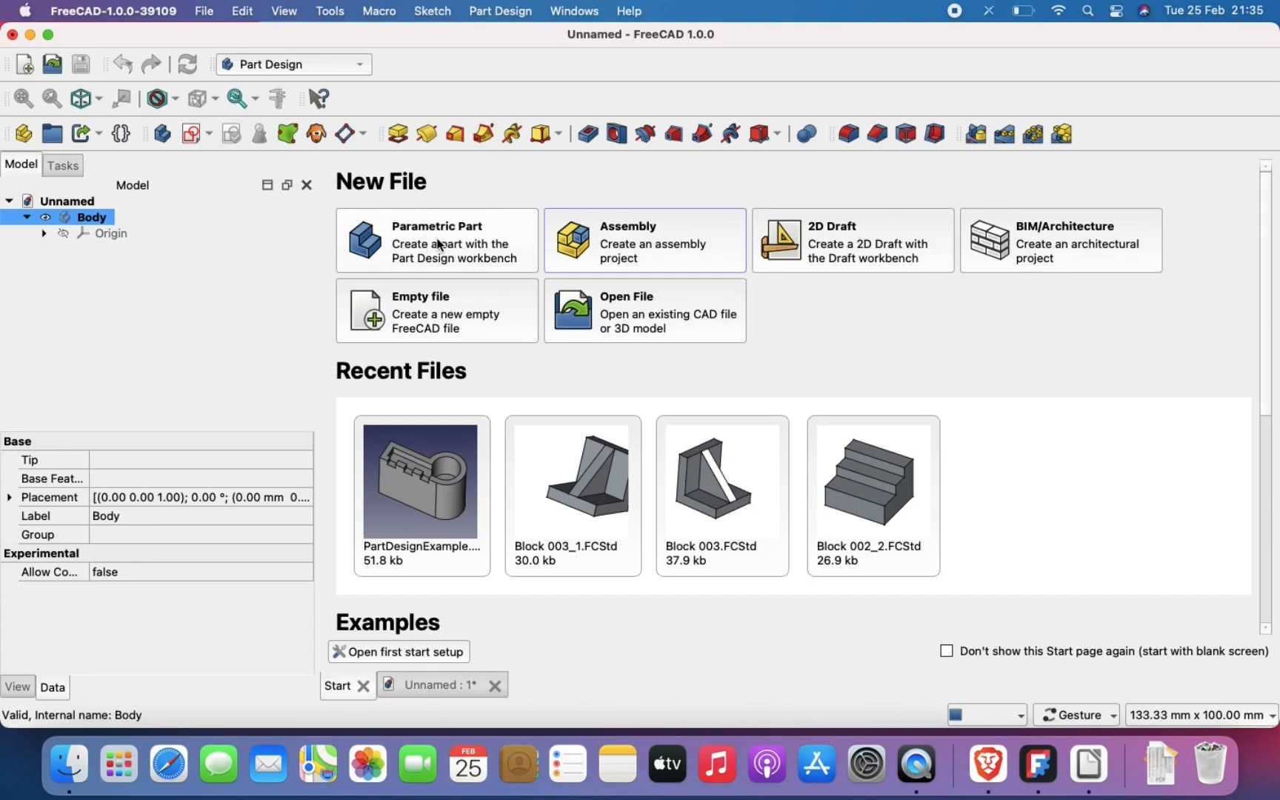
left_click(448, 694)
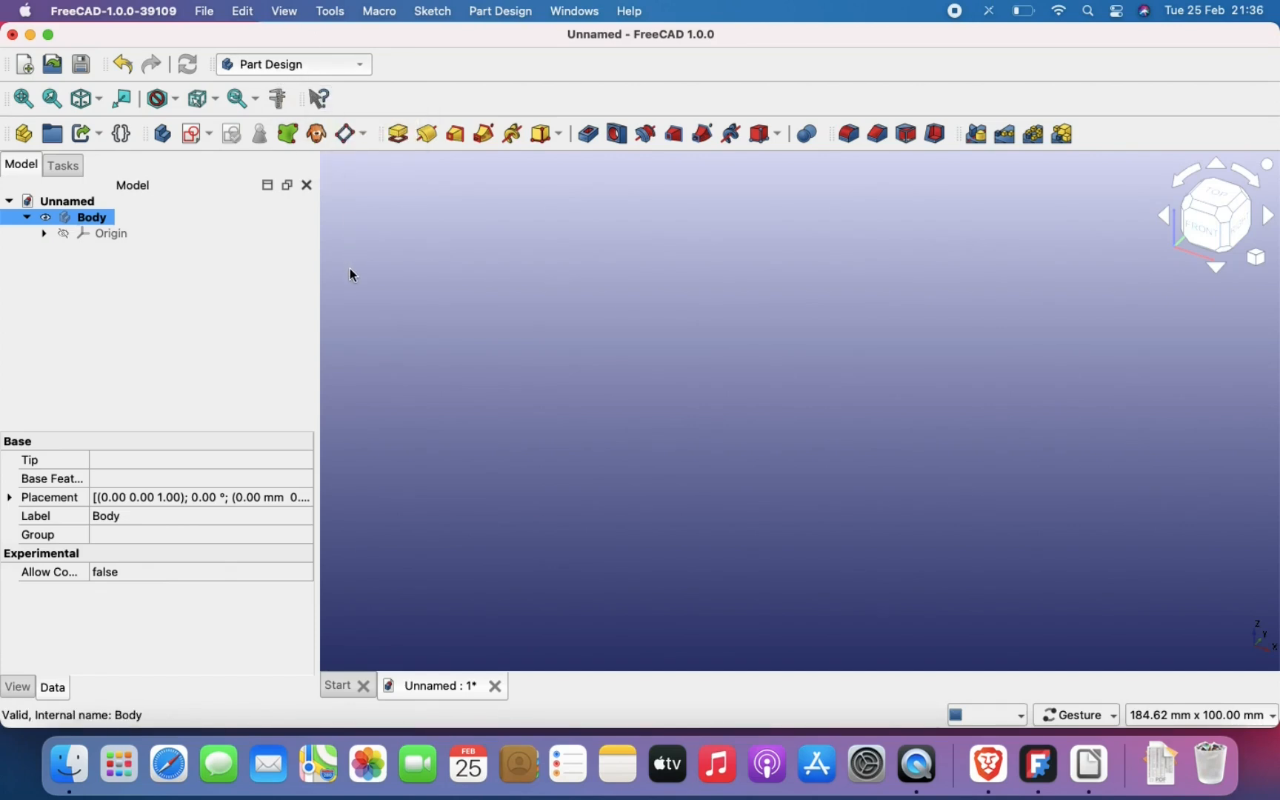
Step: Create a sketch on the XY plane and draw a rectangle from the origin, about 45.5 by 33.7 mm
left_click(191, 136)
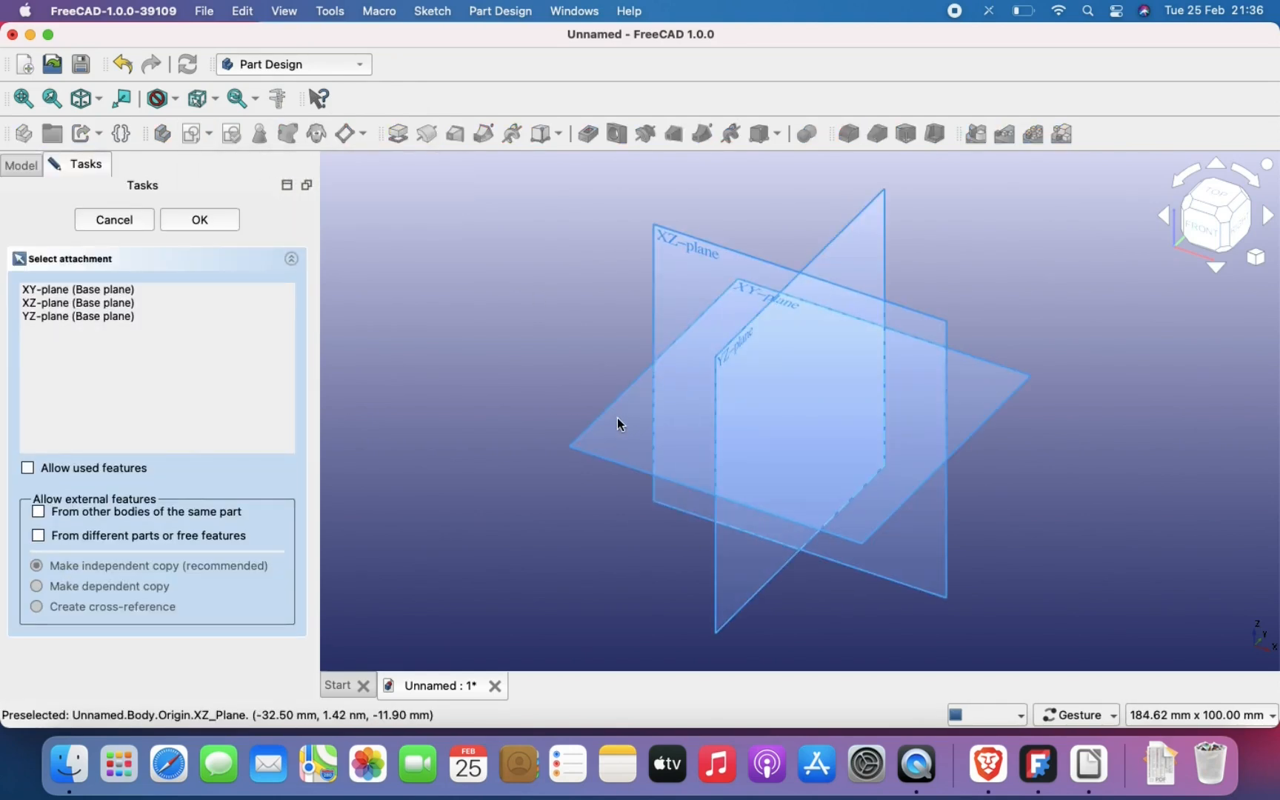
left_click(794, 464)
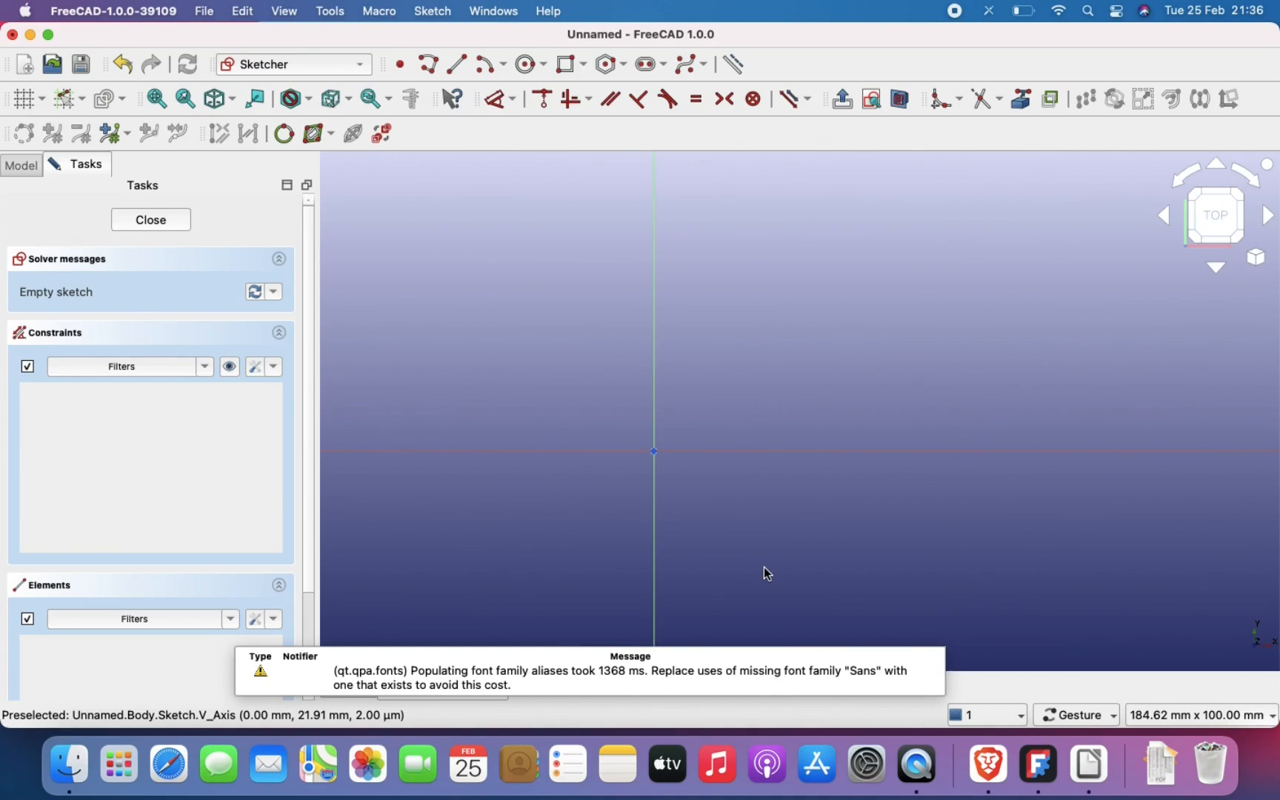
key("g")
key("r")
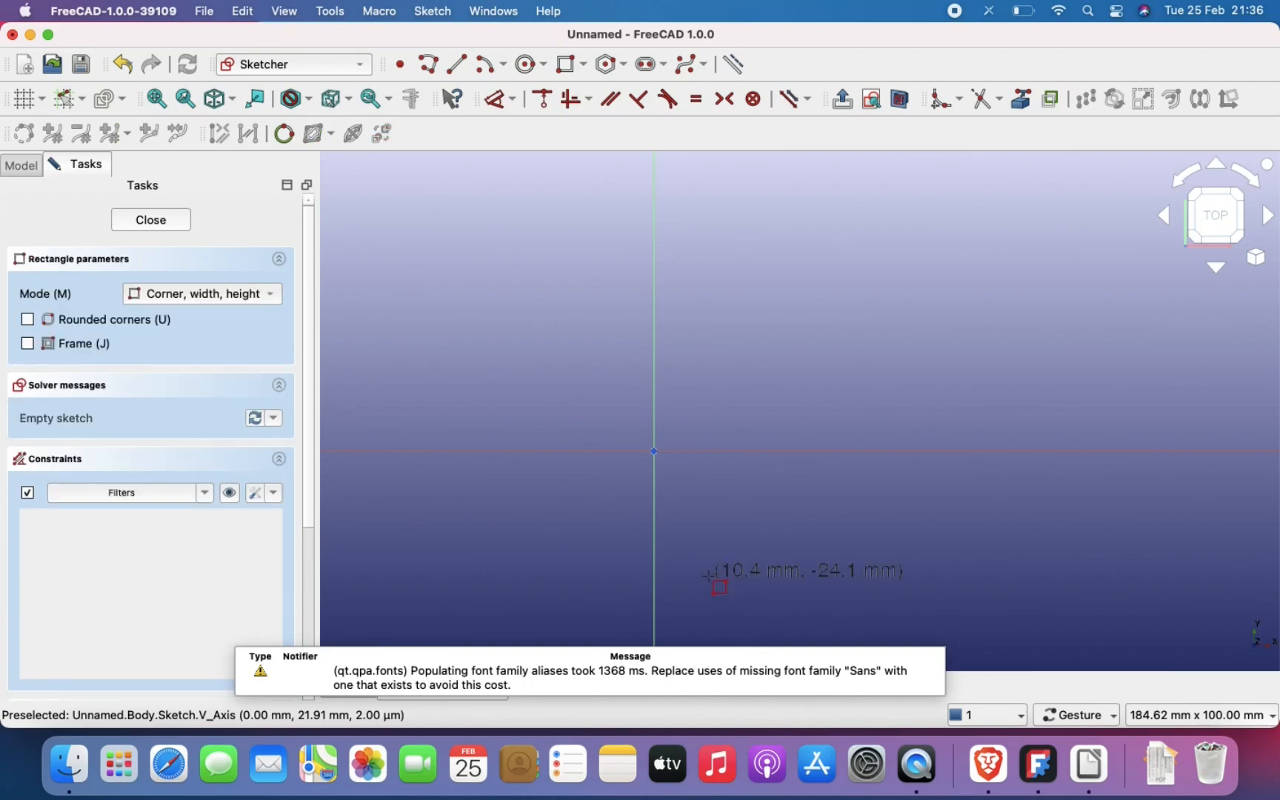
left_click(655, 451)
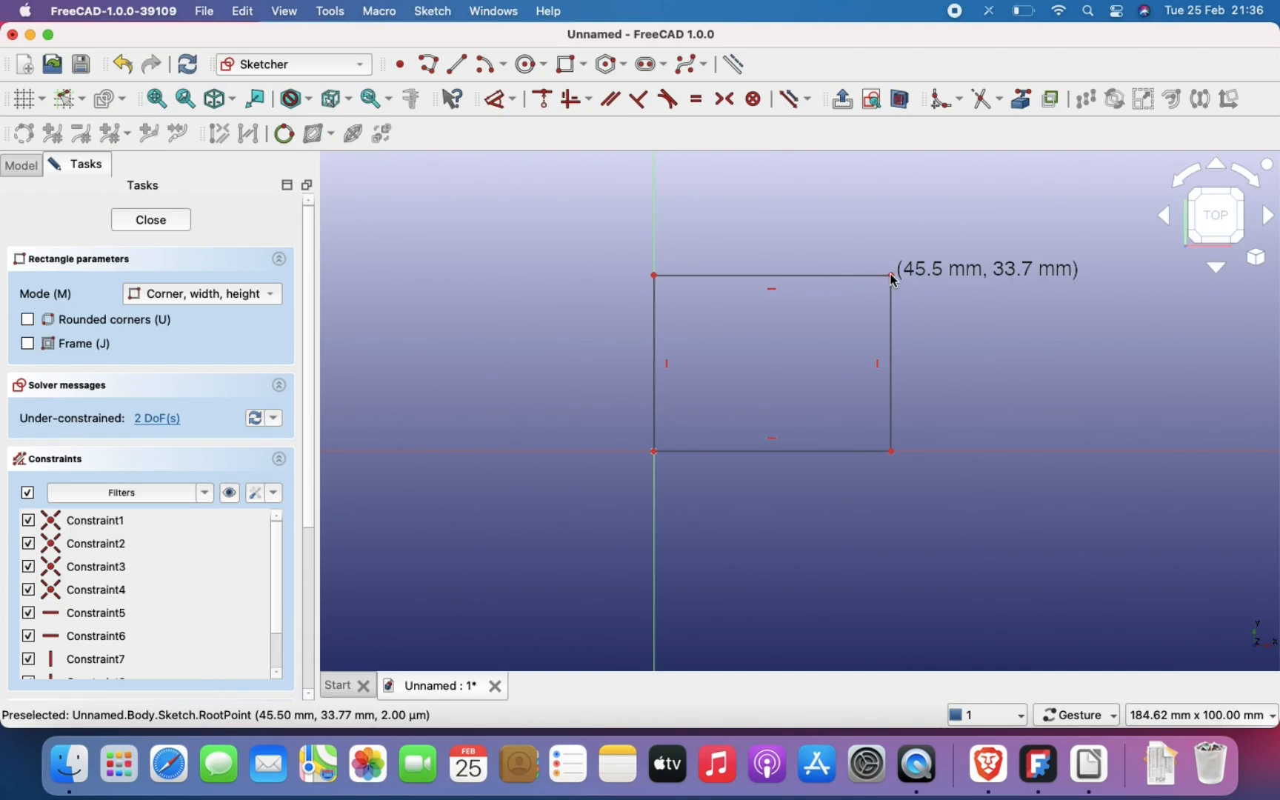
right_click(920, 392)
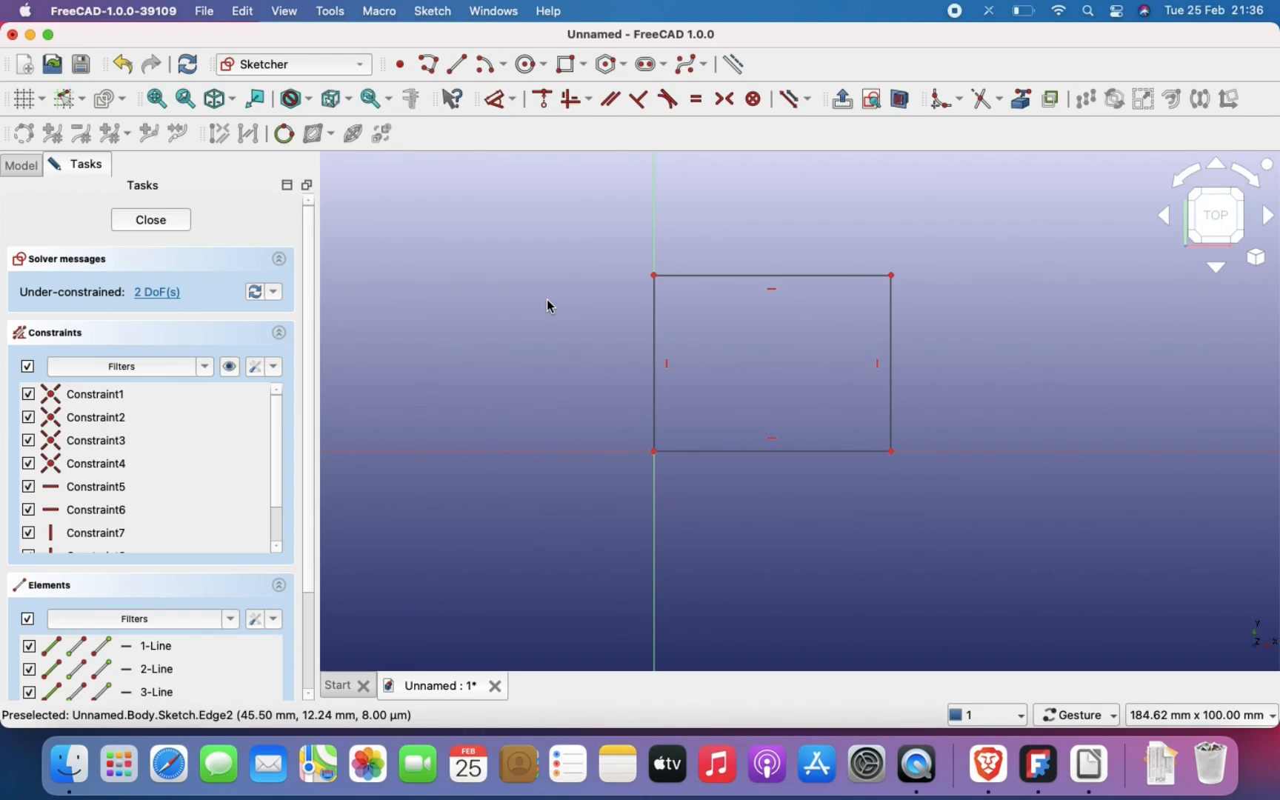
Step: Dimension the rectangle's vertical side and set its length to 30 mm
scroll(966, 343, "up", 3)
scroll(968, 344, "down", 1)
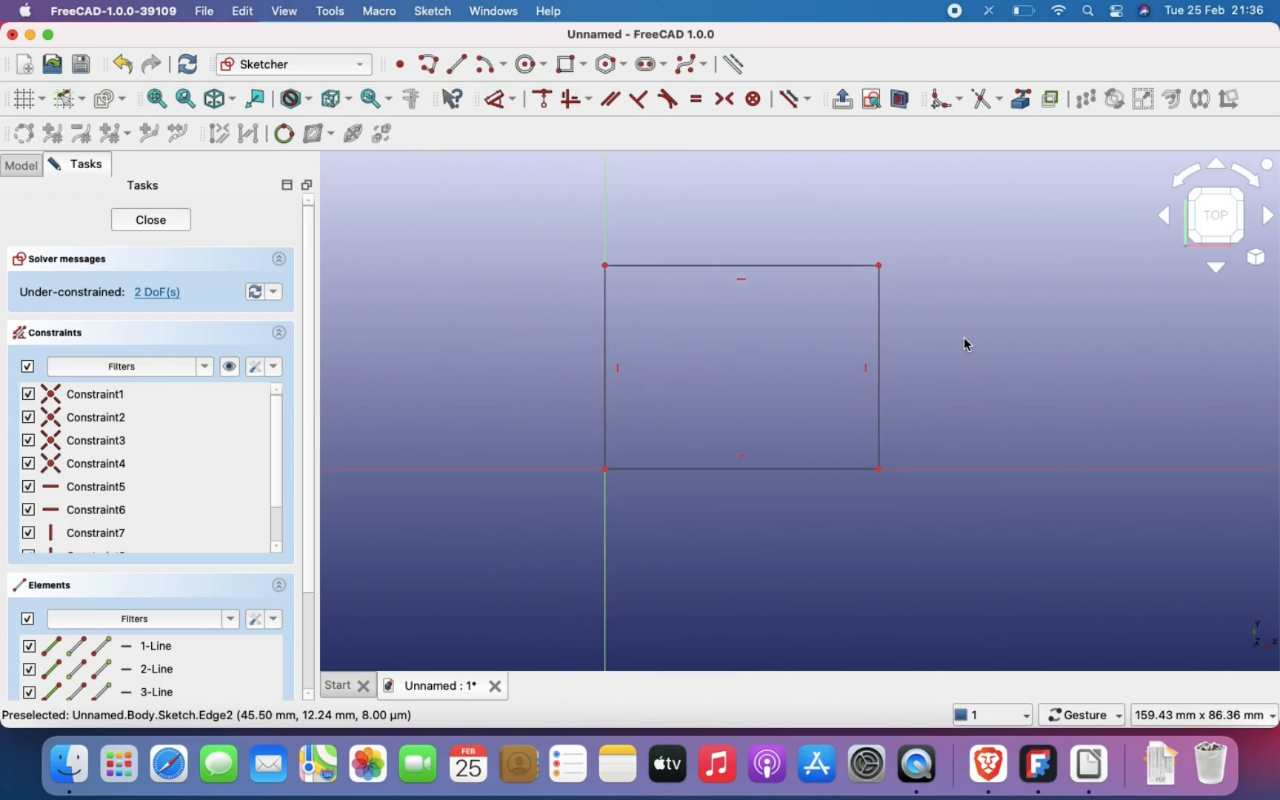
key("d")
left_click(881, 358)
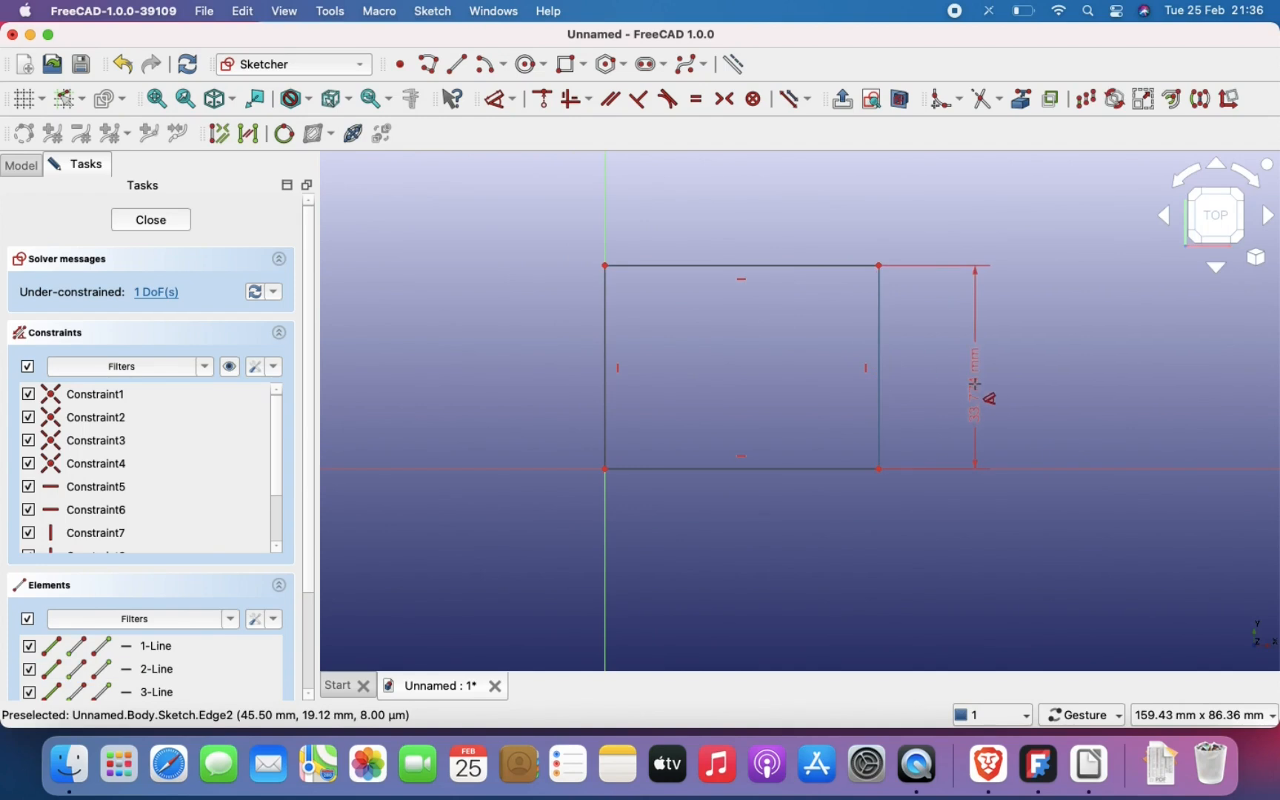
left_click(972, 385)
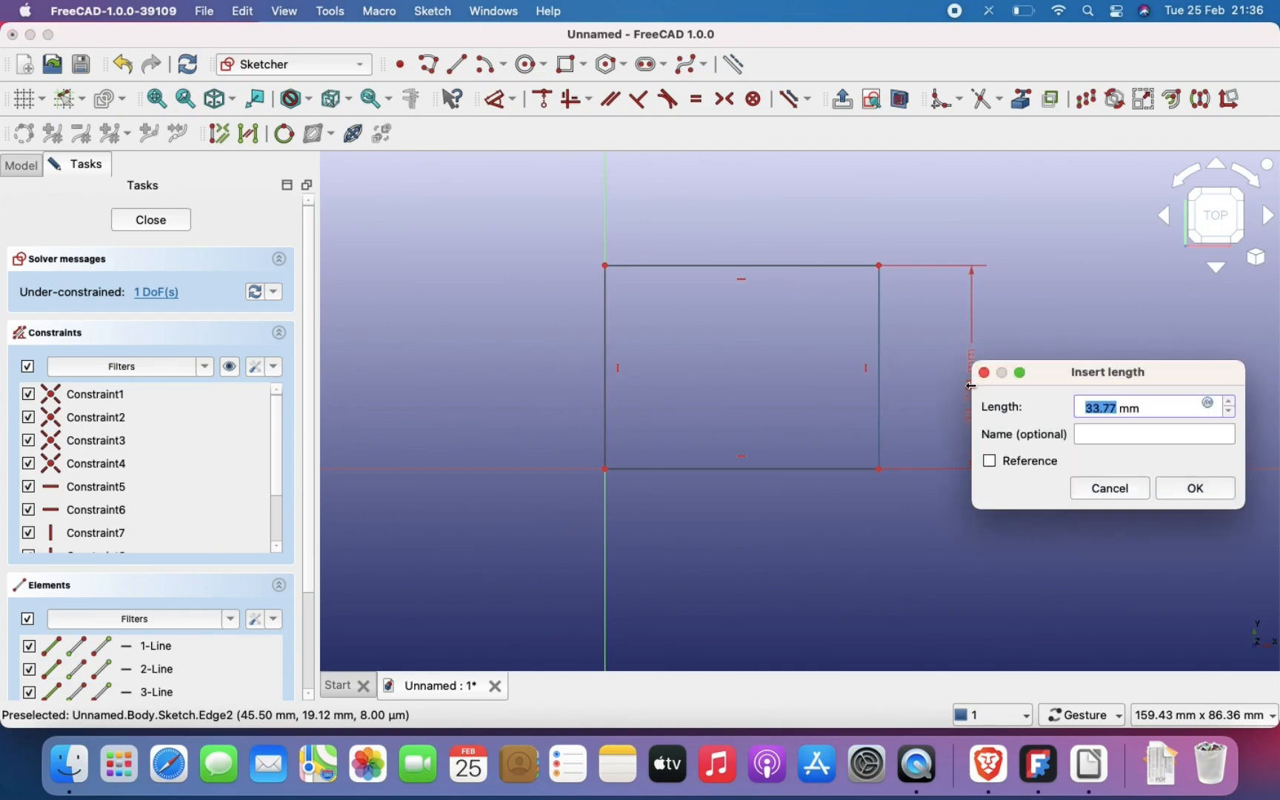
type("30")
left_click(1196, 486)
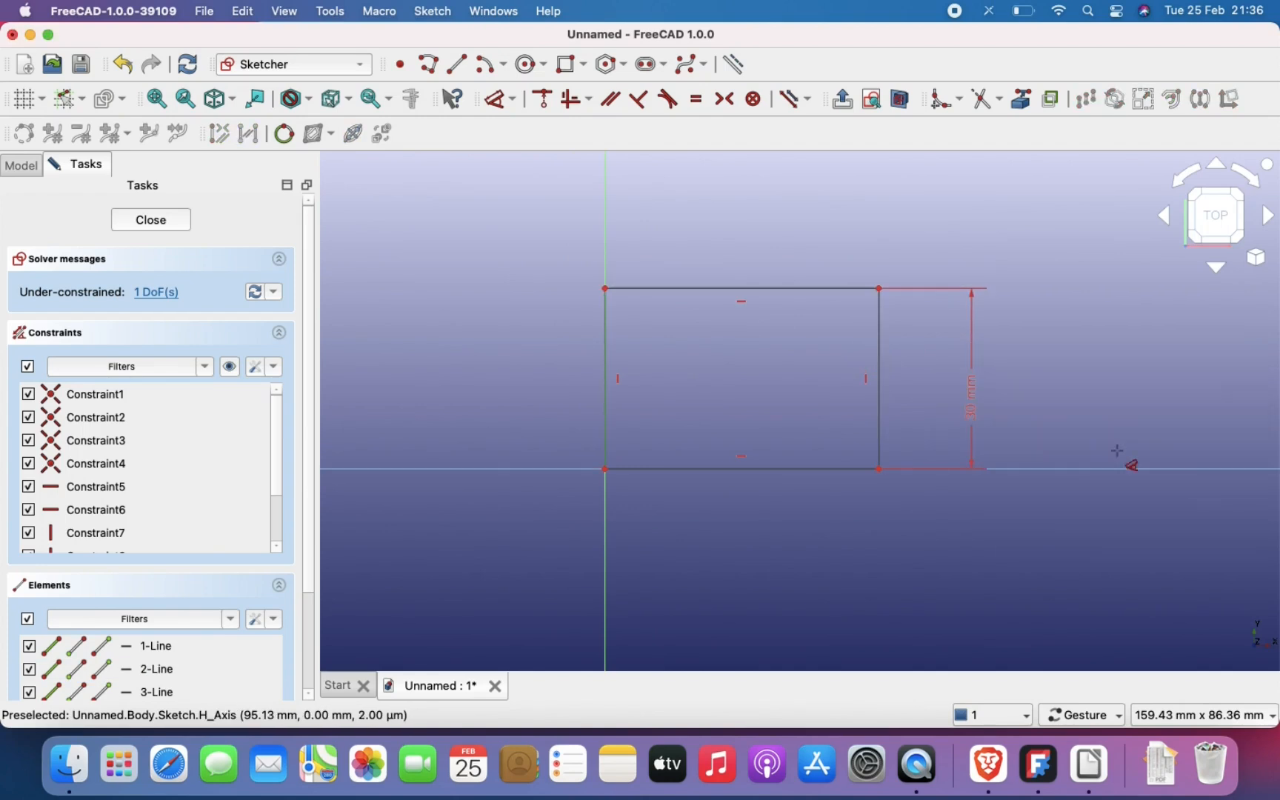
Step: Dimension the rectangle's upper edge at 45 mm and finish the sketch
left_click(816, 287)
left_click(744, 218)
type("45")
key("Return")
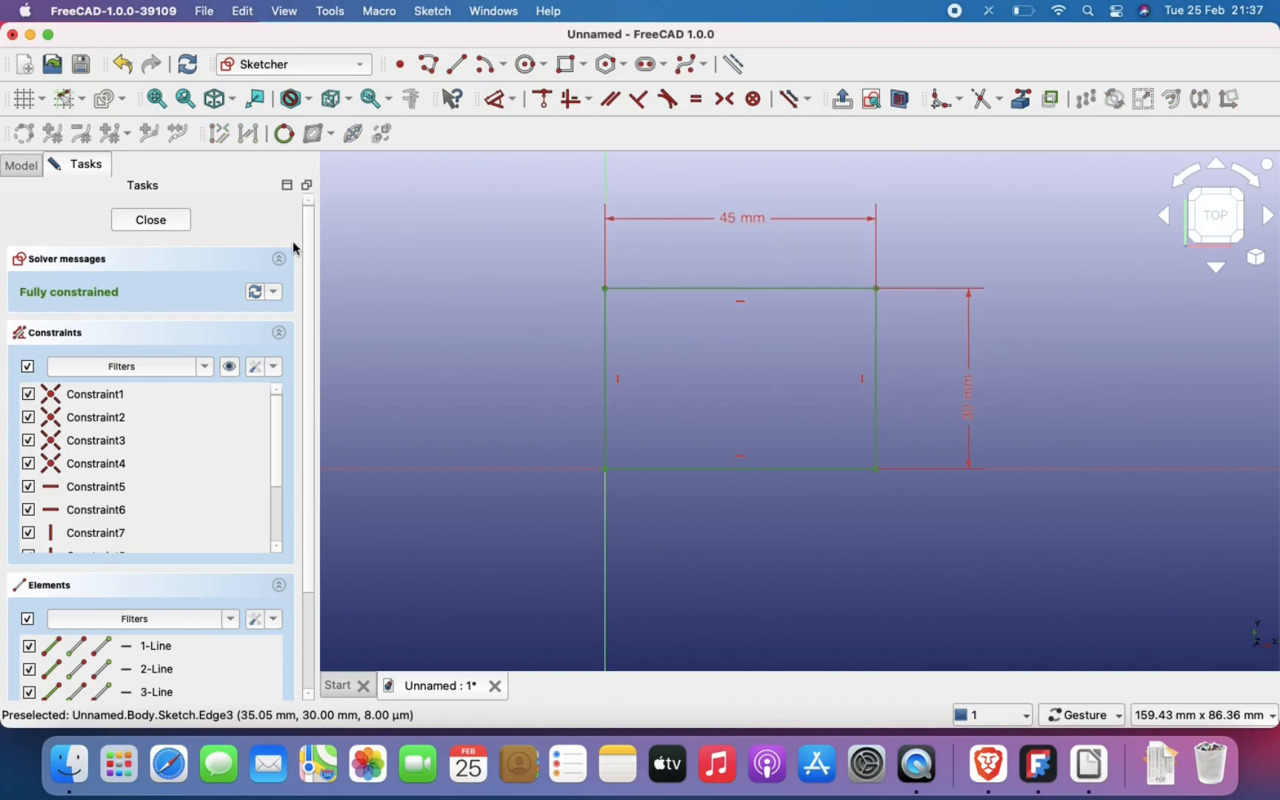
left_click(156, 221)
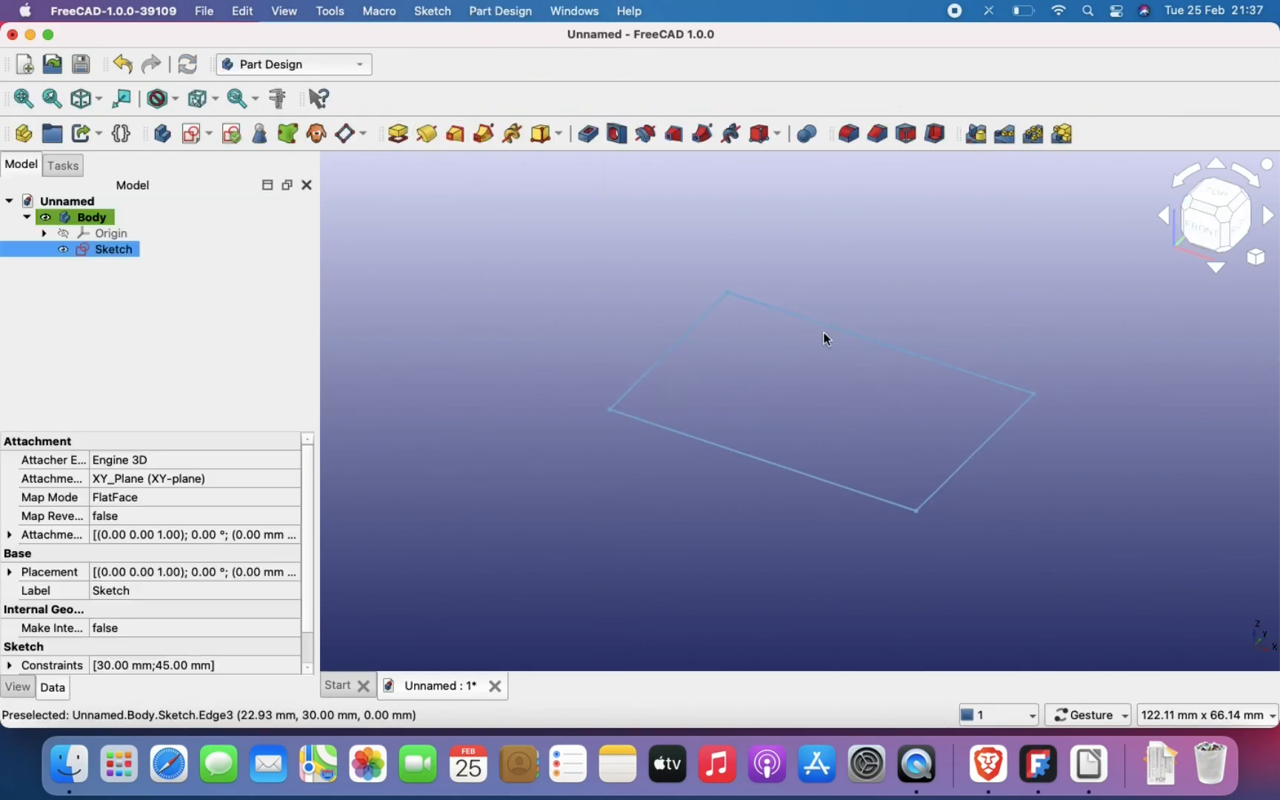
Step: Pad the rectangle sketch to a length of 10 mm along the sketch normal
left_click(398, 133)
scroll(874, 394, "down", 2)
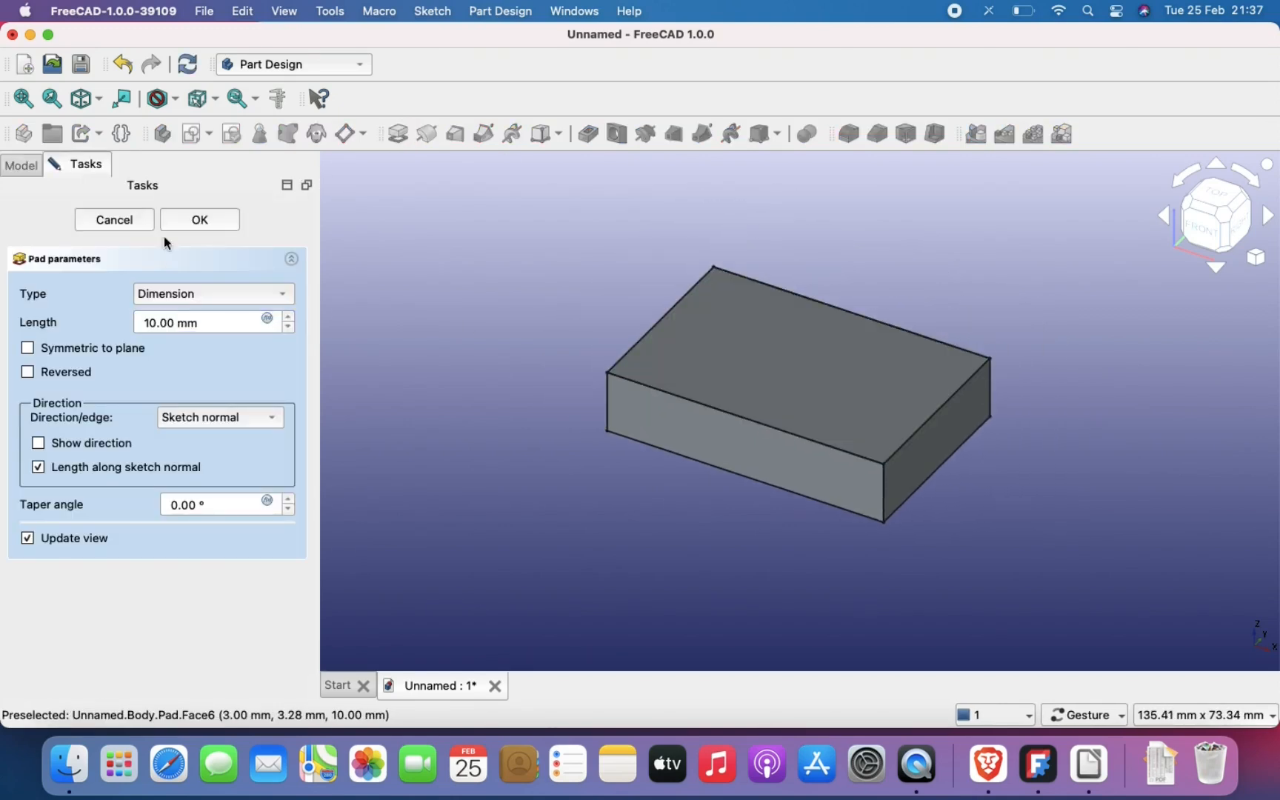
left_click(236, 221)
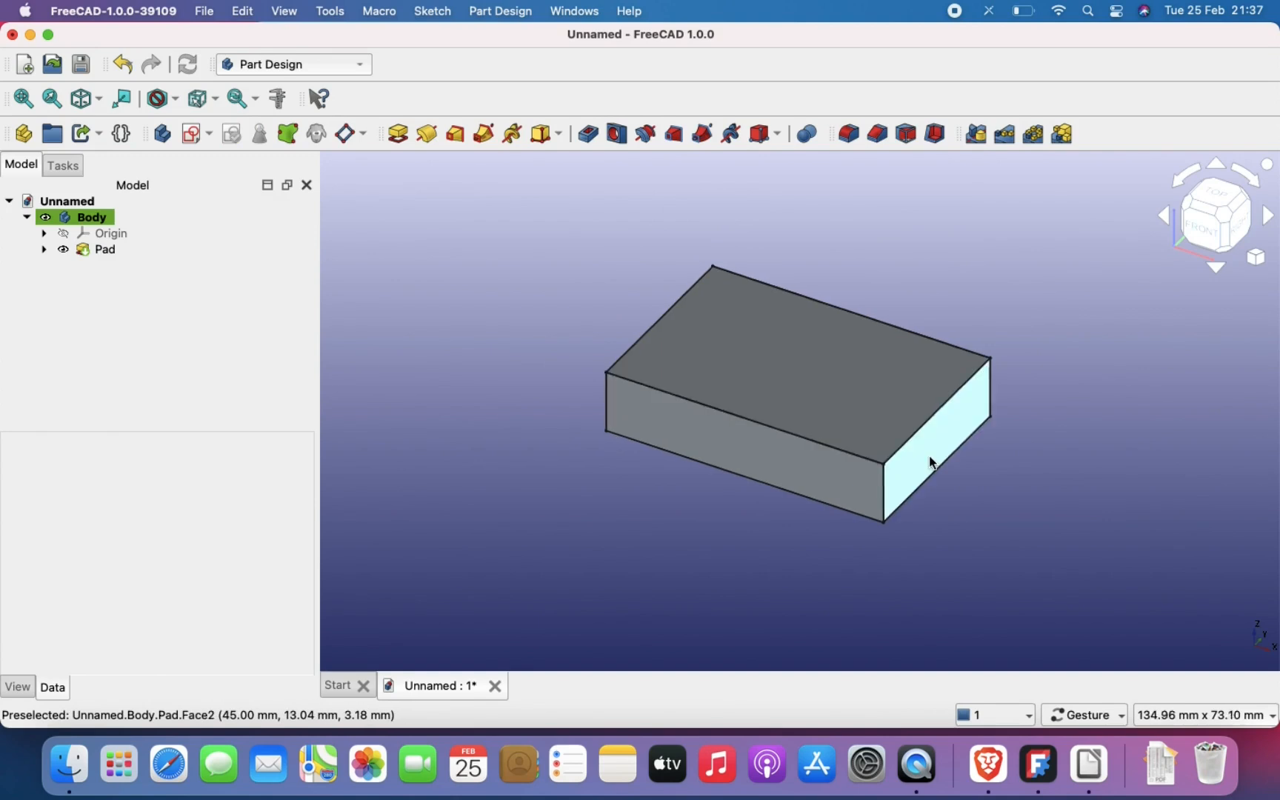
scroll(929, 457, "up", 2)
scroll(968, 429, "down", 1)
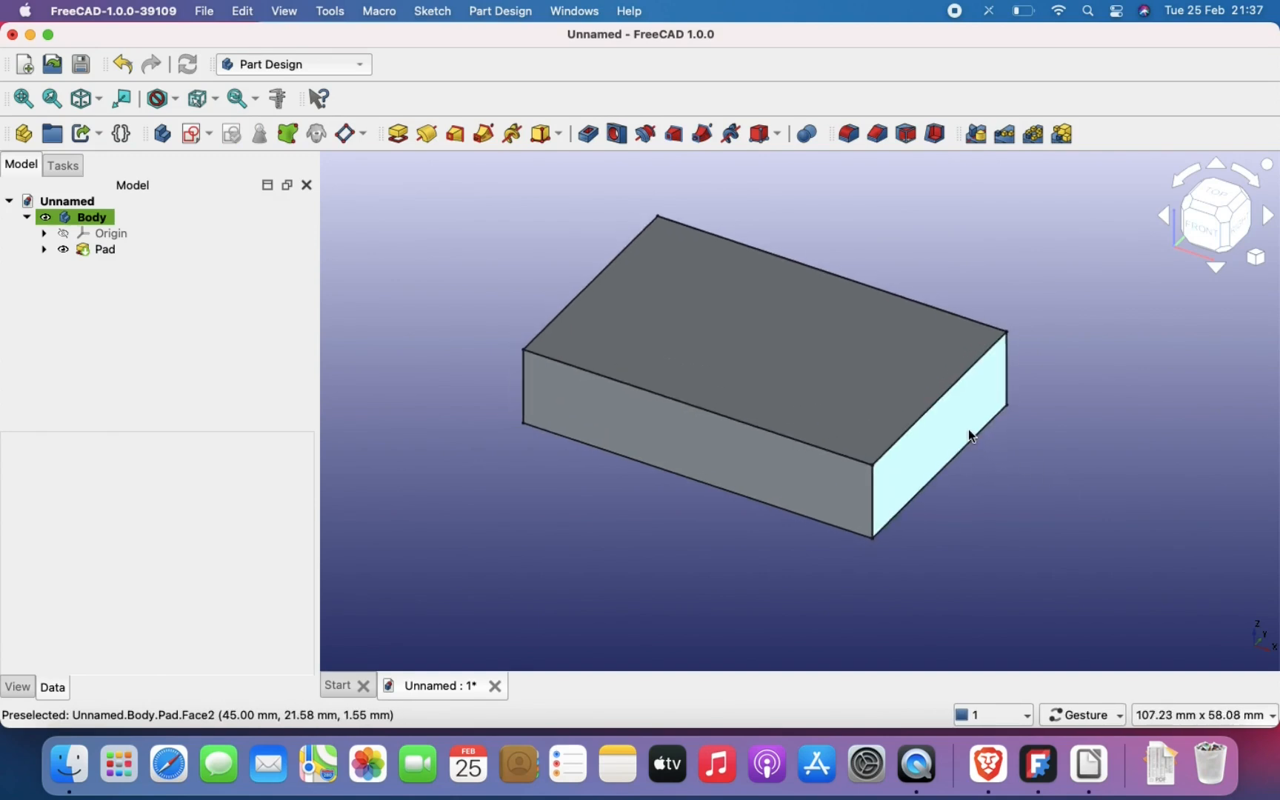
scroll(968, 434, "down", 1)
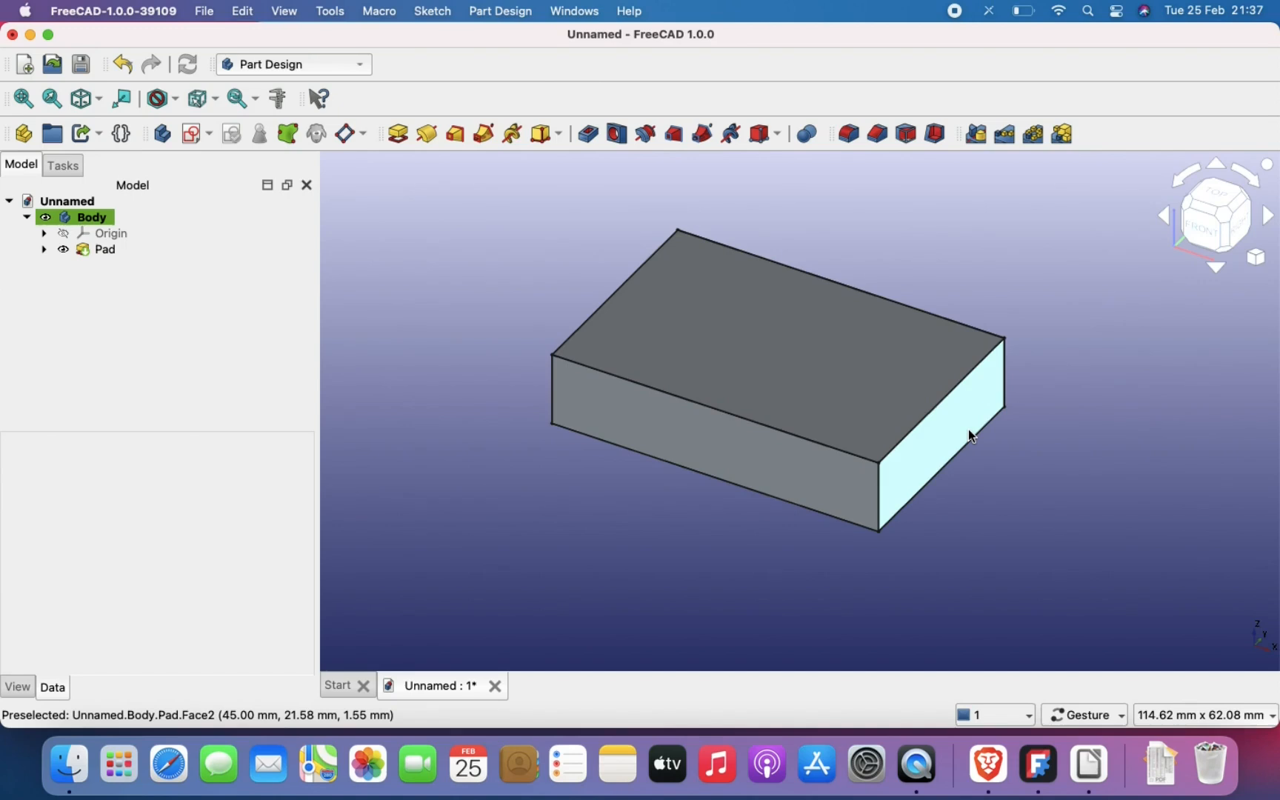
scroll(805, 361, "up", 2)
scroll(805, 361, "down", 2)
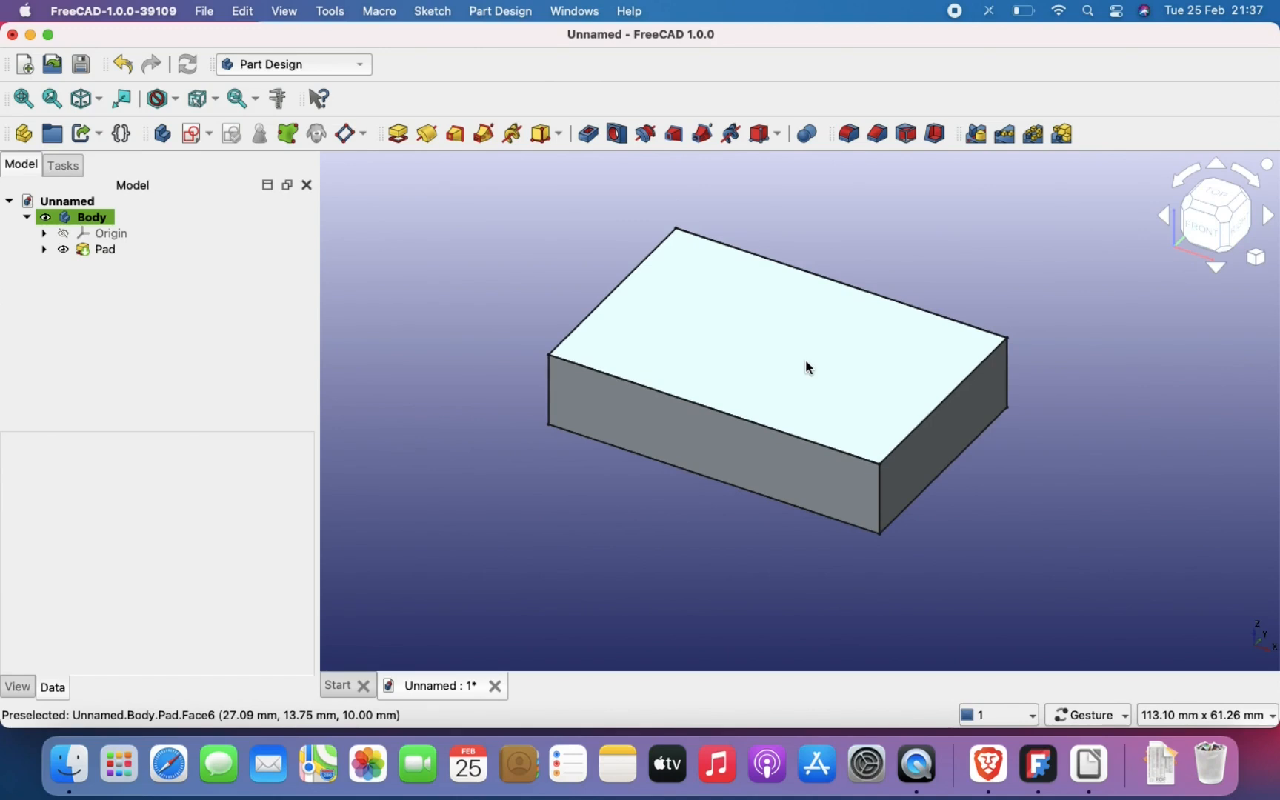
scroll(808, 366, "up", 2)
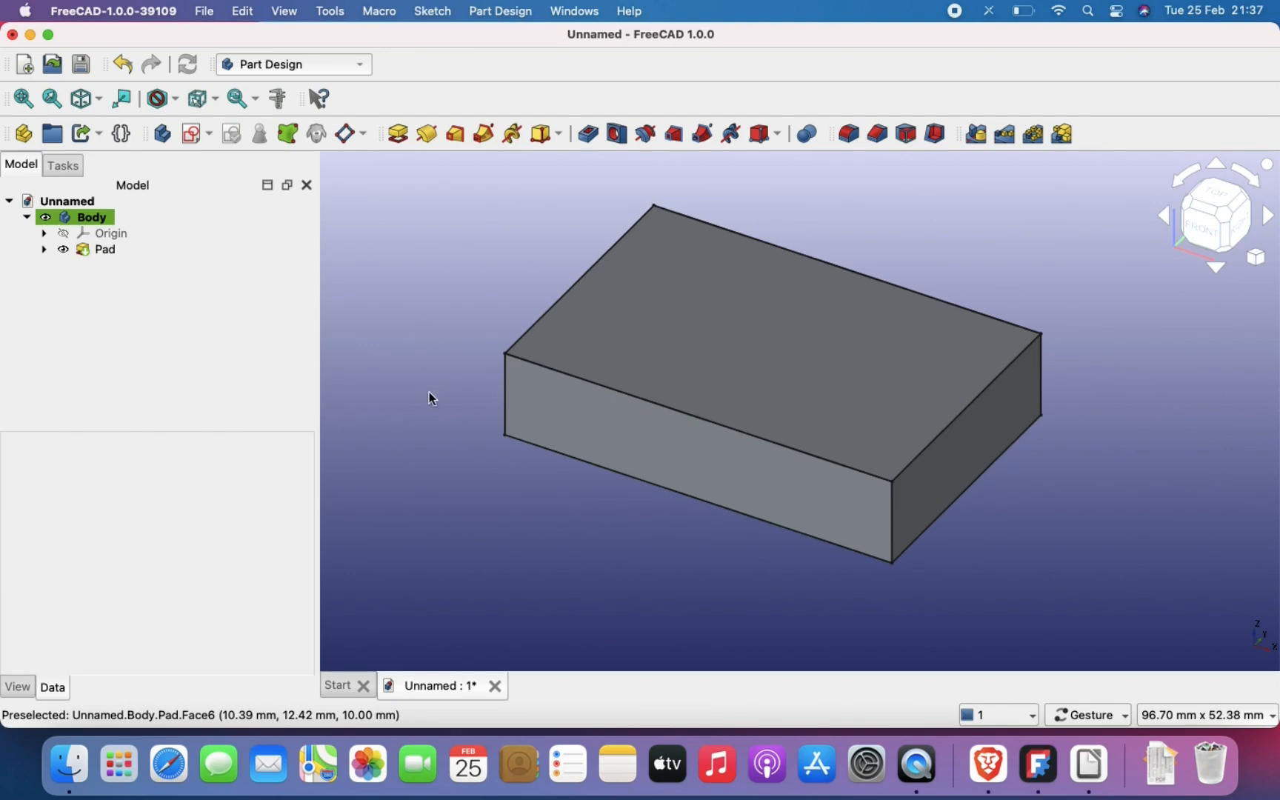
Step: Save the document as Example in the FreeCAD folder inside Documents
key("super+s")
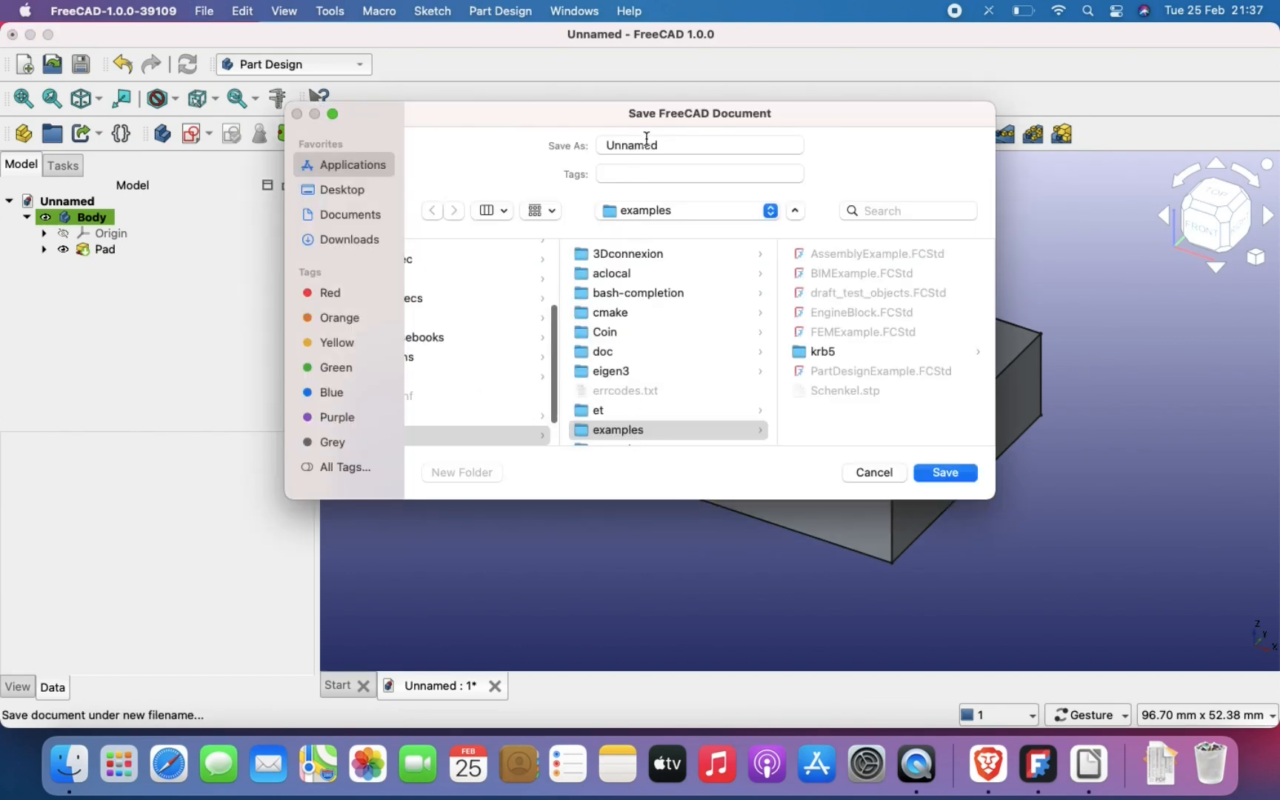
left_click(365, 213)
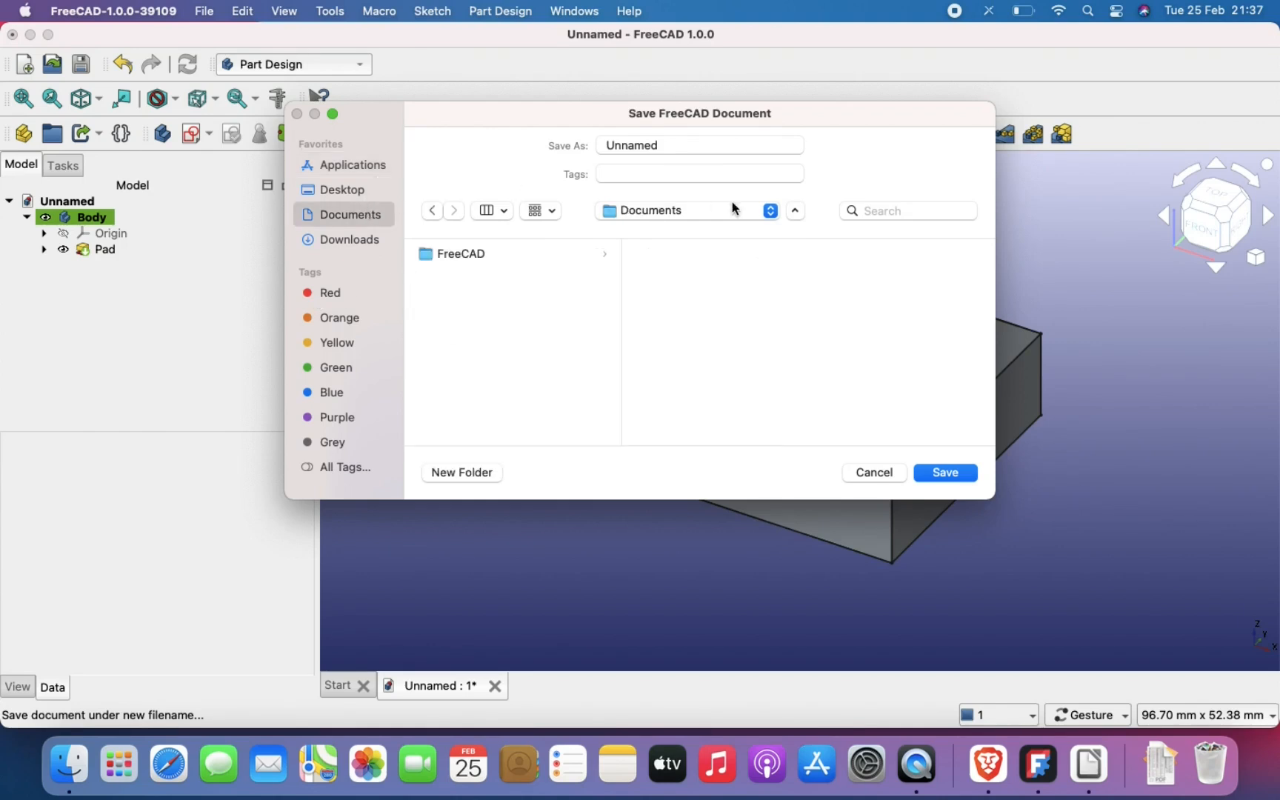
left_click(532, 254)
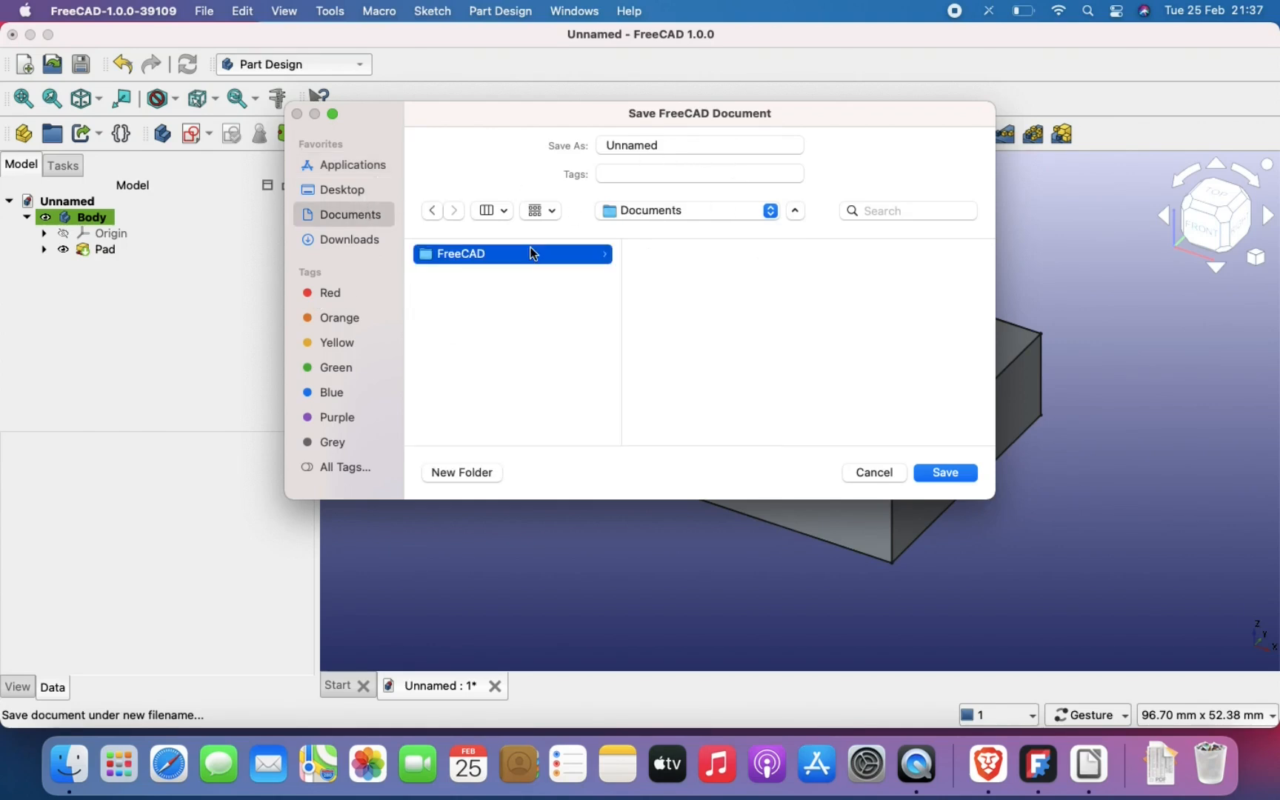
double_click(657, 145)
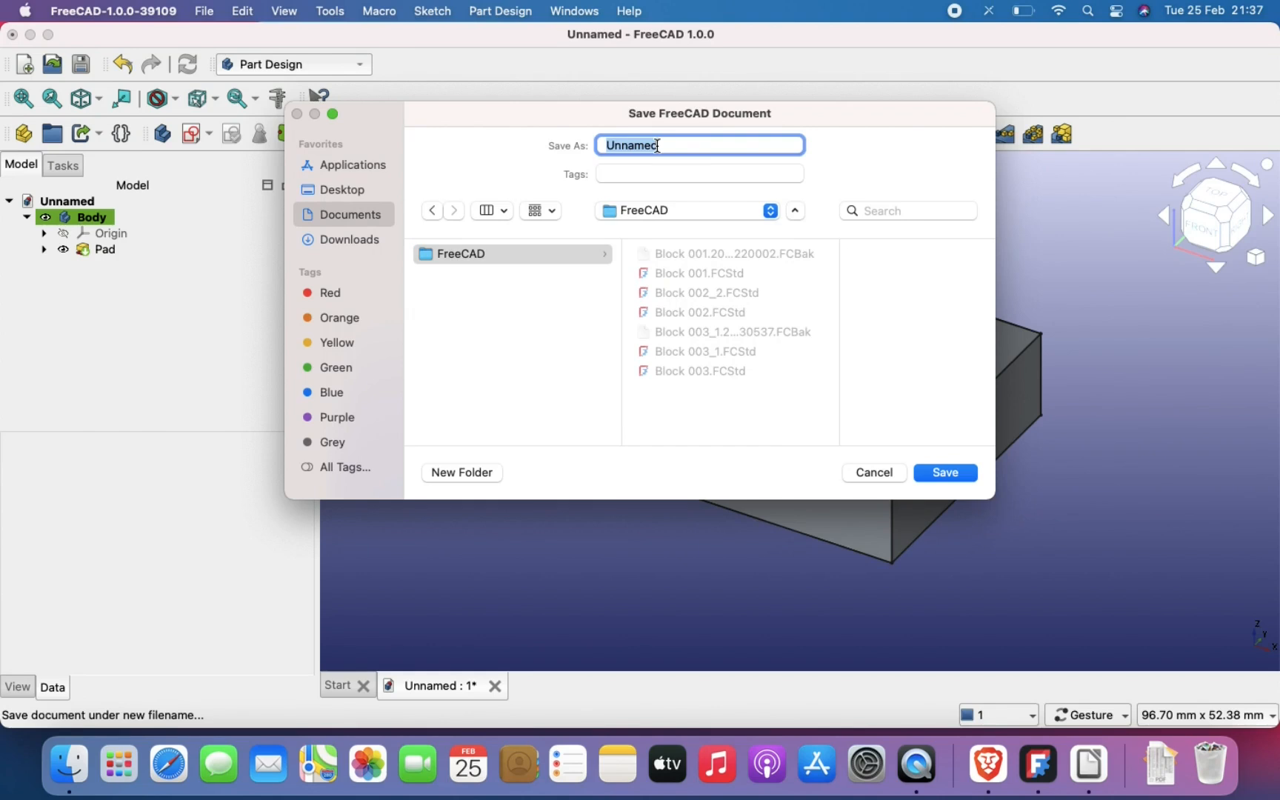
type("Example")
key("Return")
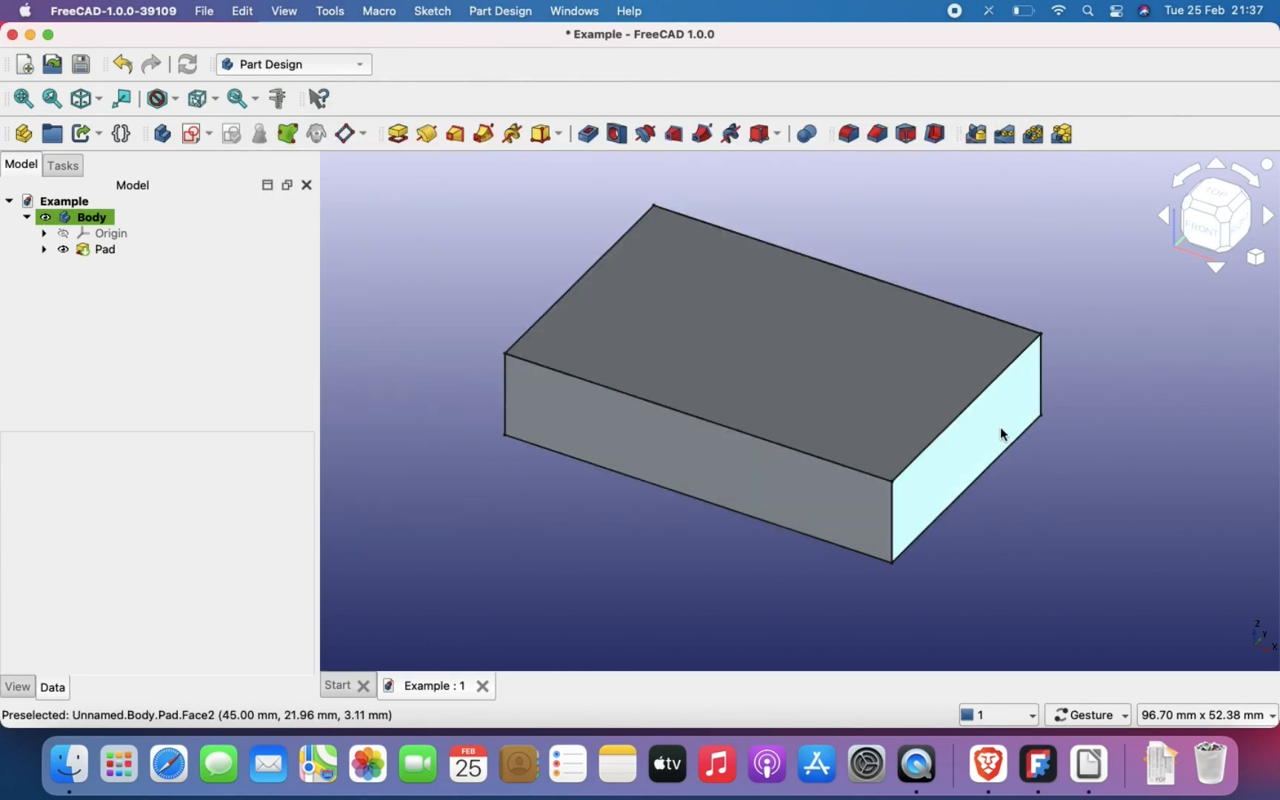
Step: Switch to the TechDraw workbench and insert a new default drawing page
scroll(1000, 426, "up", 1)
scroll(1000, 427, "up", 1)
right_click_drag(1000, 427, 1036, 437)
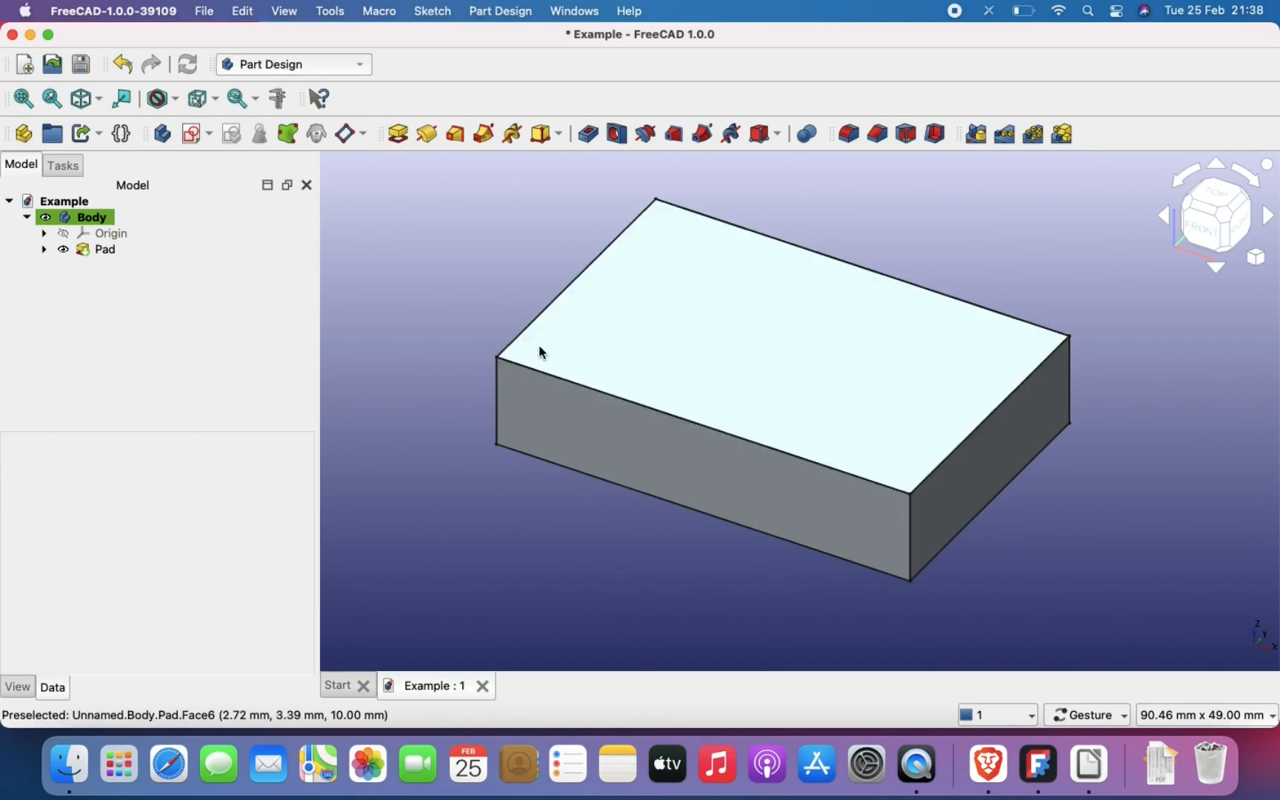
left_click(312, 66)
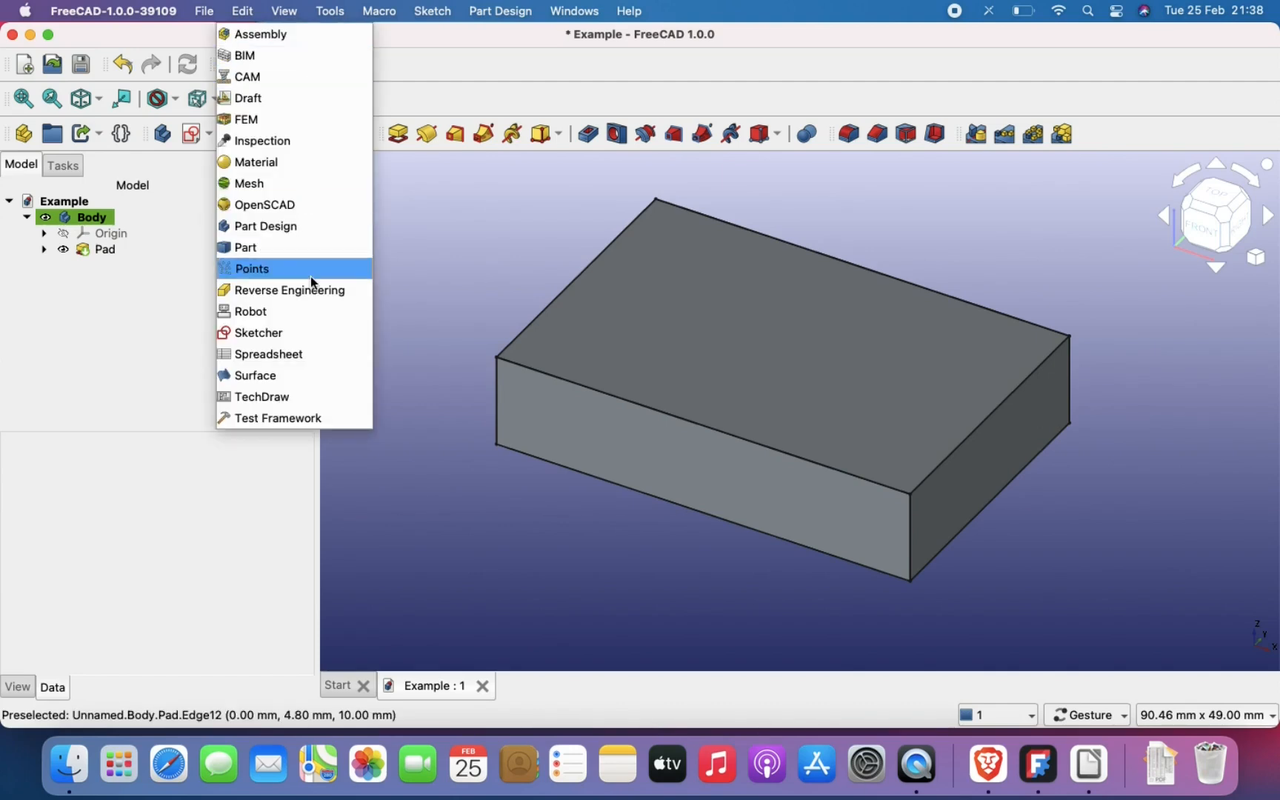
left_click(308, 400)
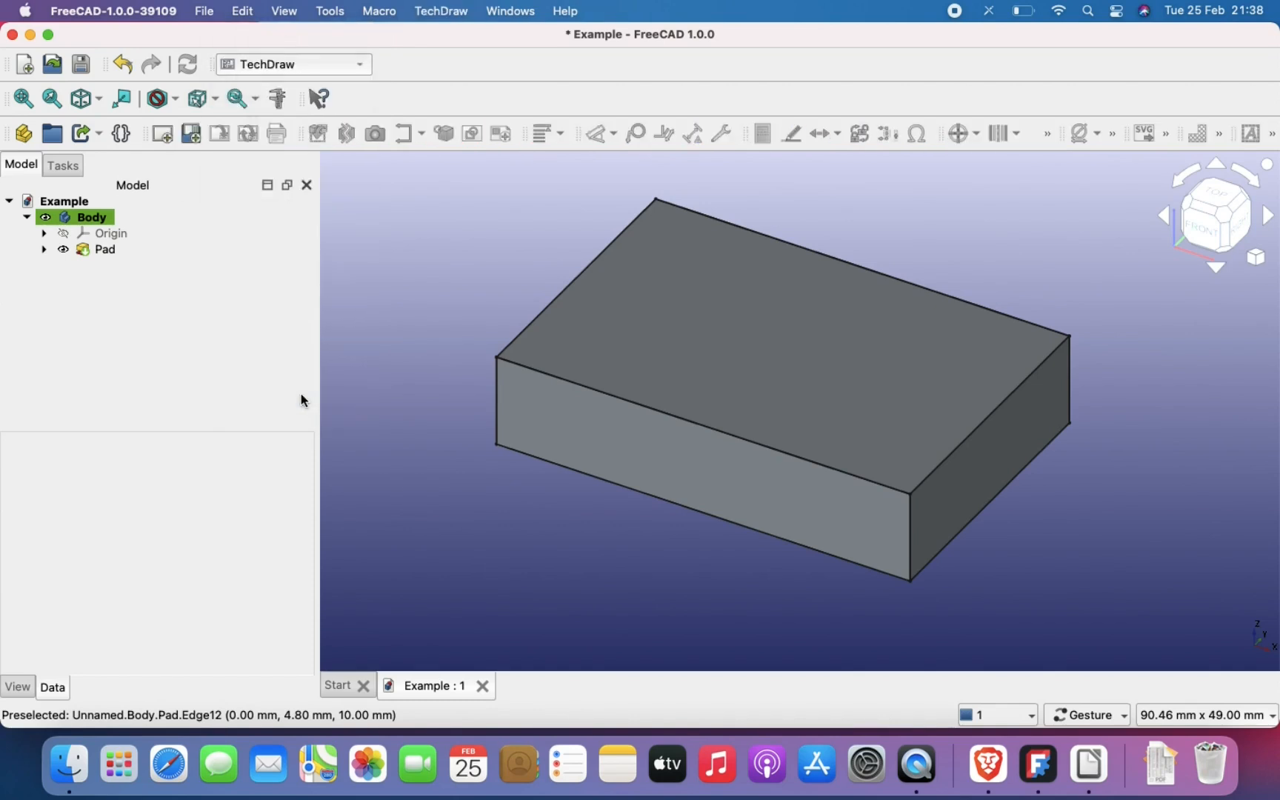
left_click(169, 138)
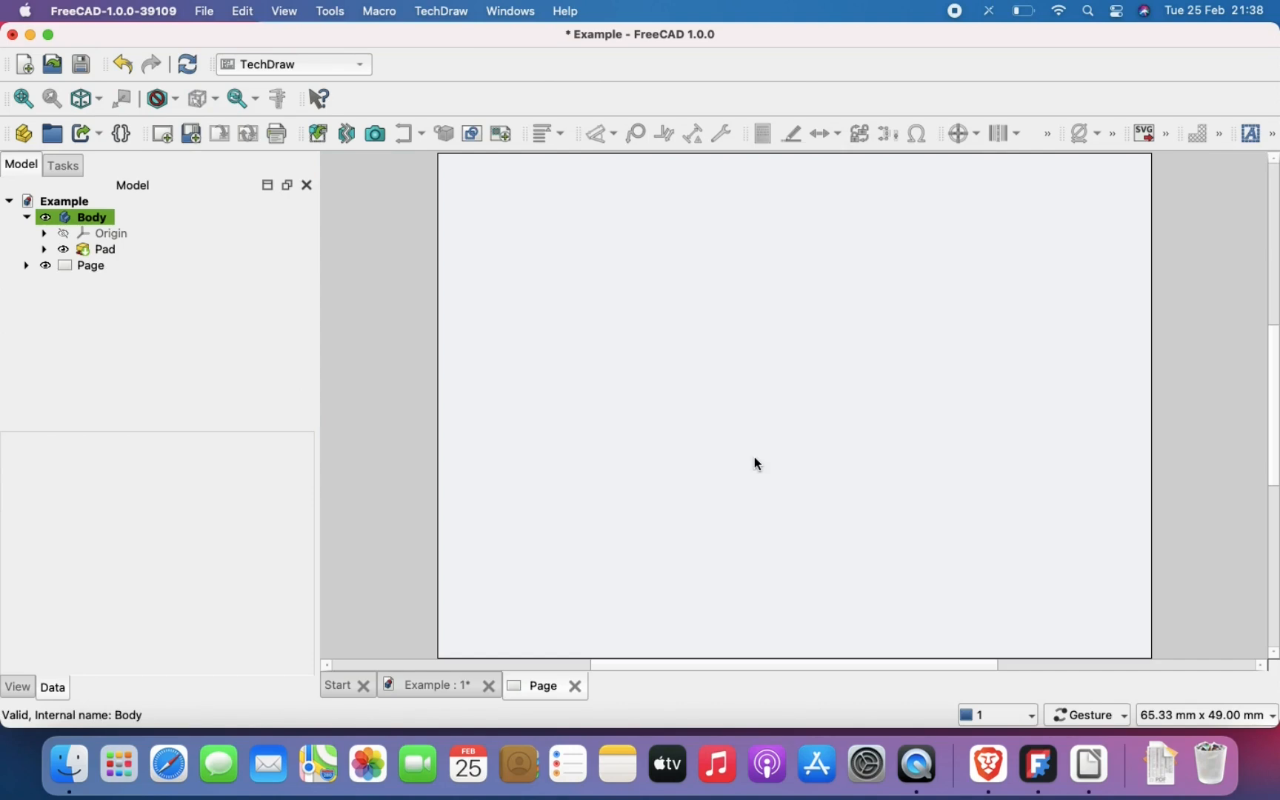
Step: Insert front, top and left projections of the Body on the page and move the group toward the sheet's upper left
left_click(98, 229)
left_click(89, 216)
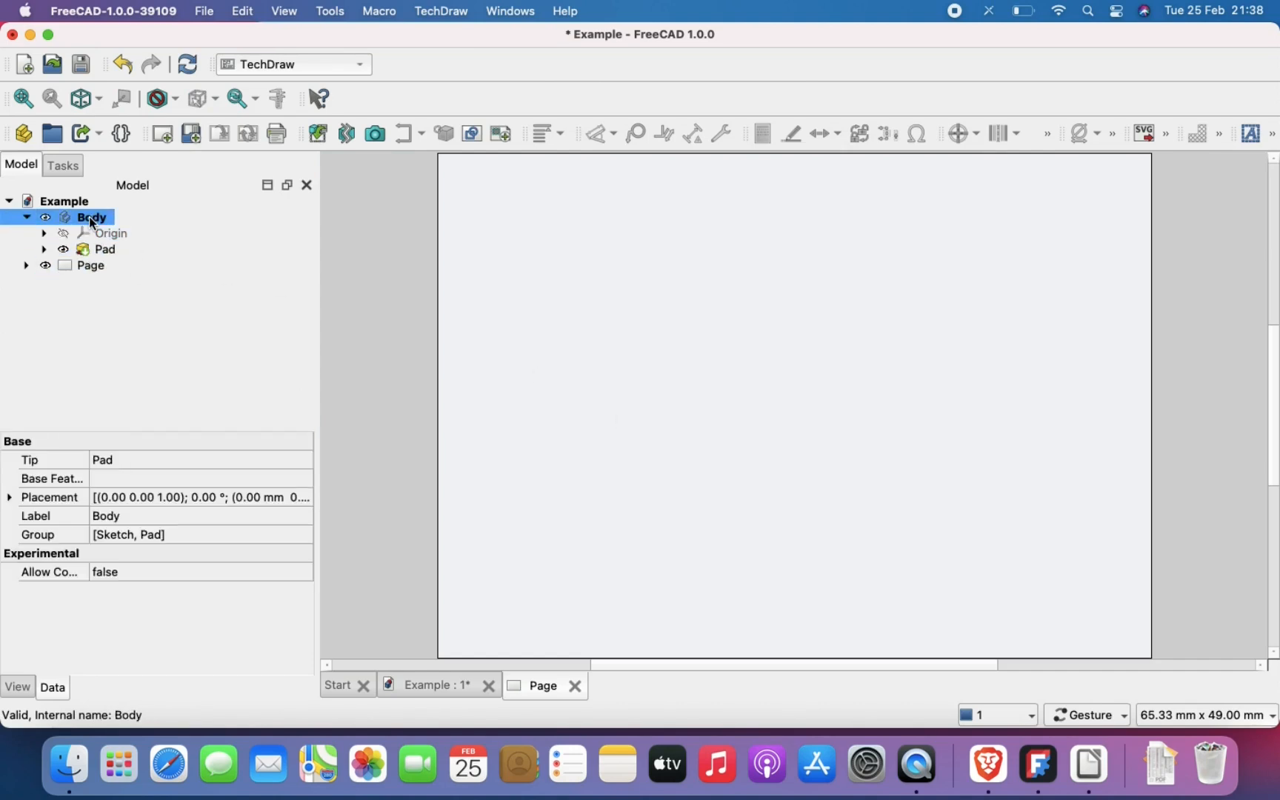
left_click(318, 134)
mouse_move(799, 436)
left_mouse_down()
mouse_move(676, 418)
mouse_move(647, 398)
mouse_move(715, 438)
mouse_move(777, 452)
mouse_move(790, 432)
left_mouse_up()
left_click(134, 545)
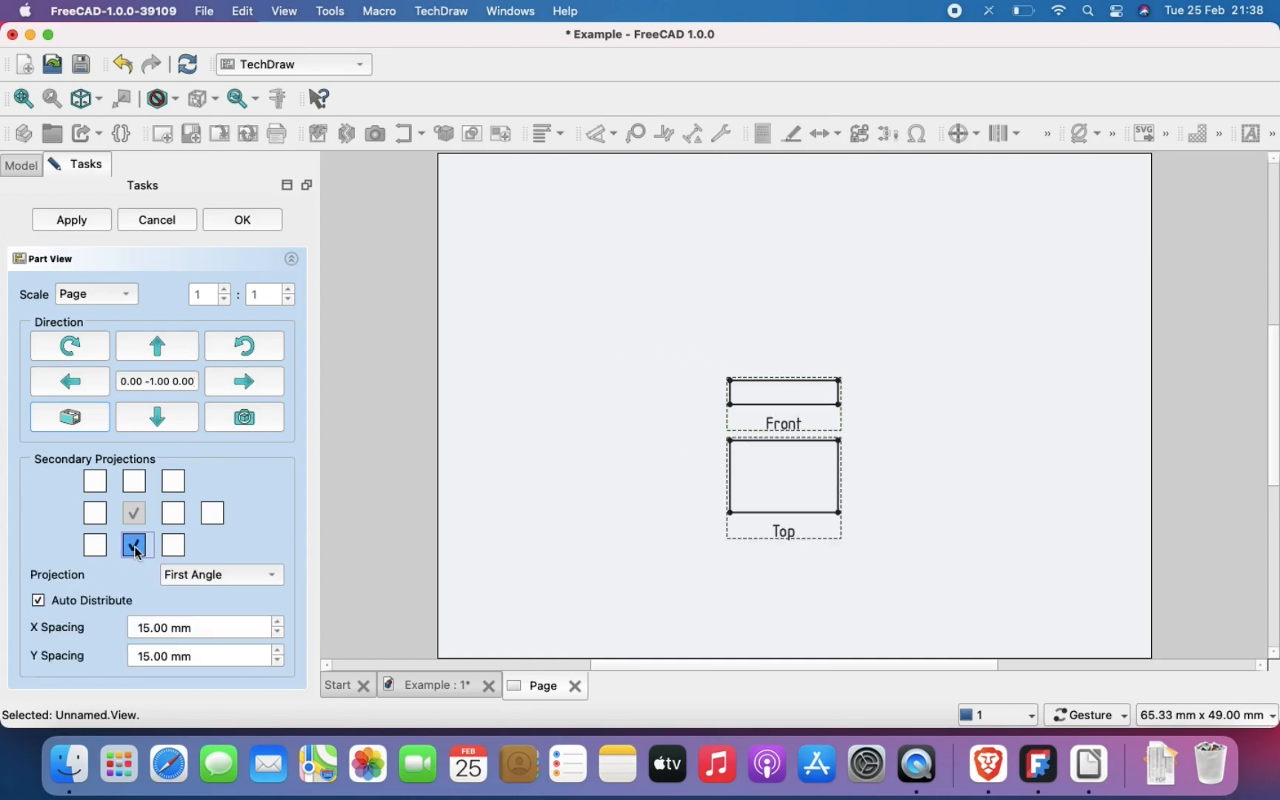
left_click(173, 514)
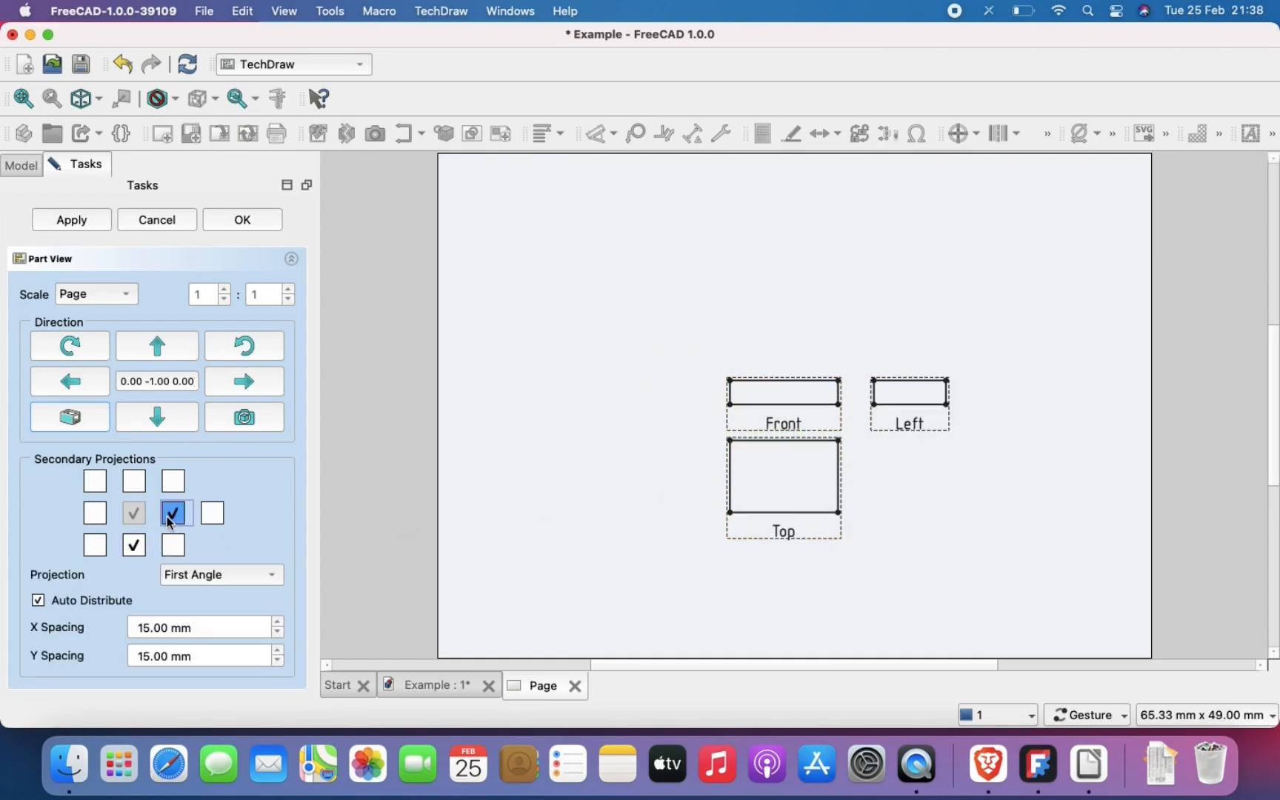
left_click_drag(775, 424, 625, 337)
left_click(224, 215)
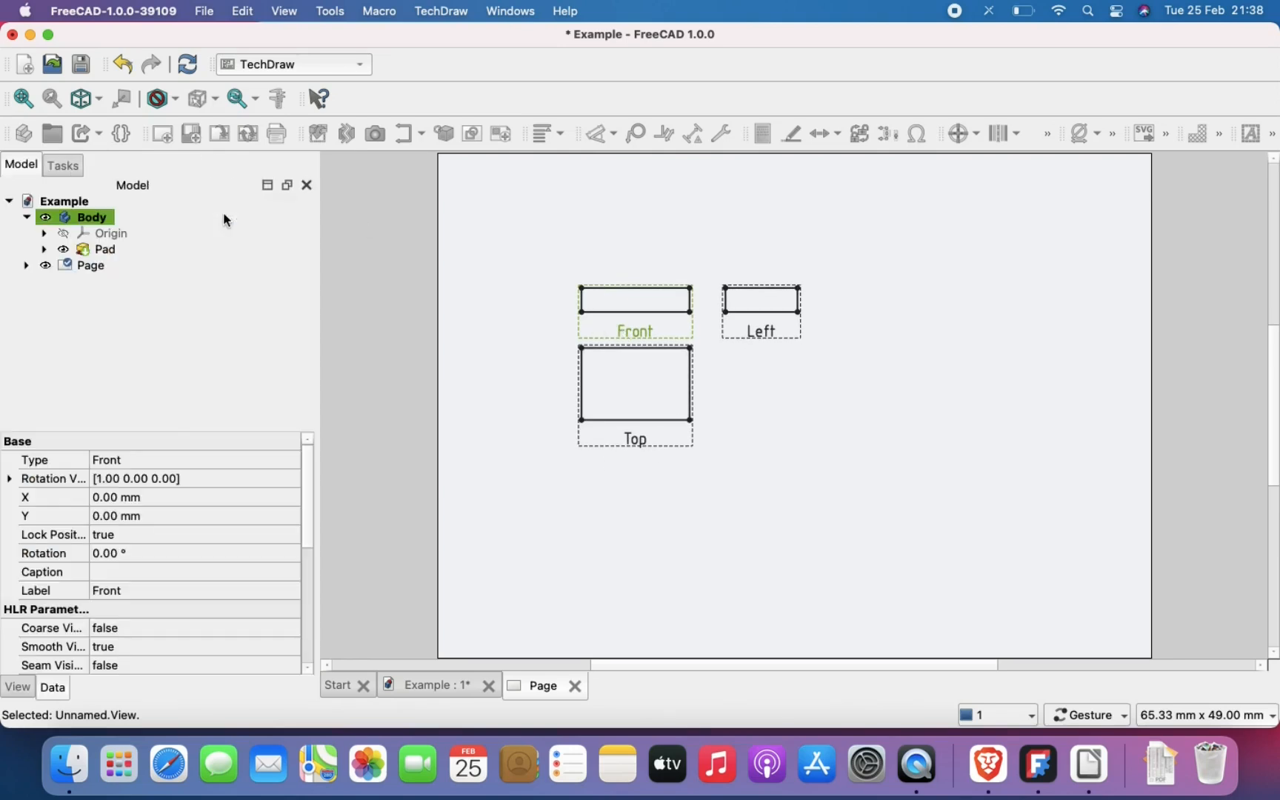
Step: Dimension the front view's upper and left edges and the top view's left edge, placing each dimension outside its view
left_click(647, 287)
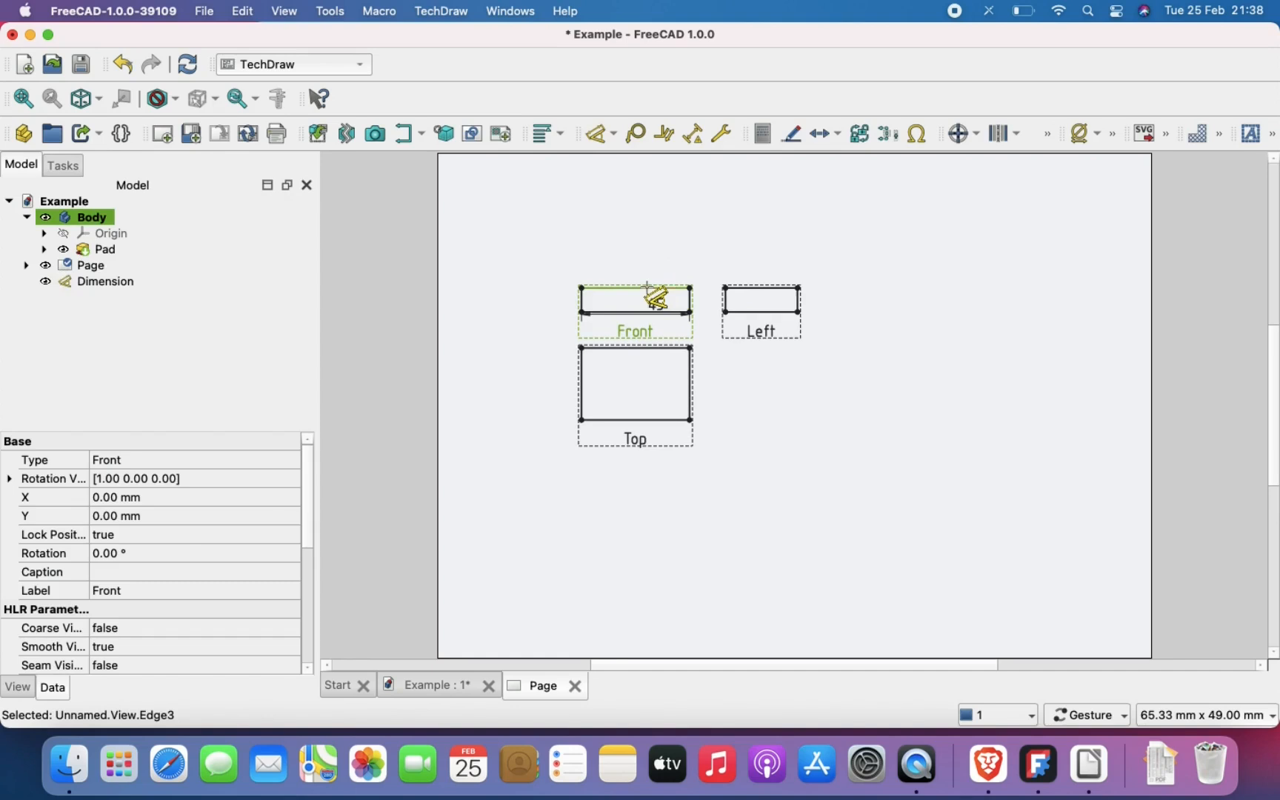
left_click(630, 242)
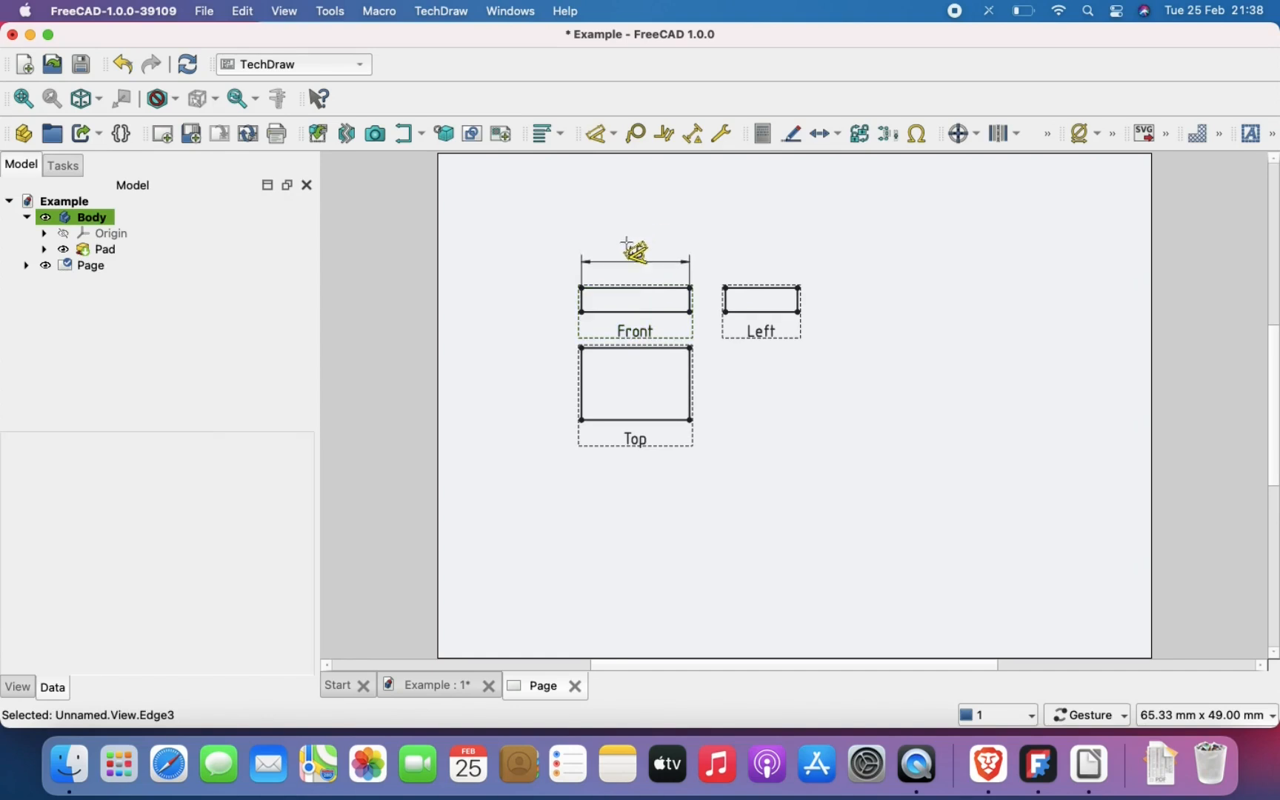
left_click(582, 298)
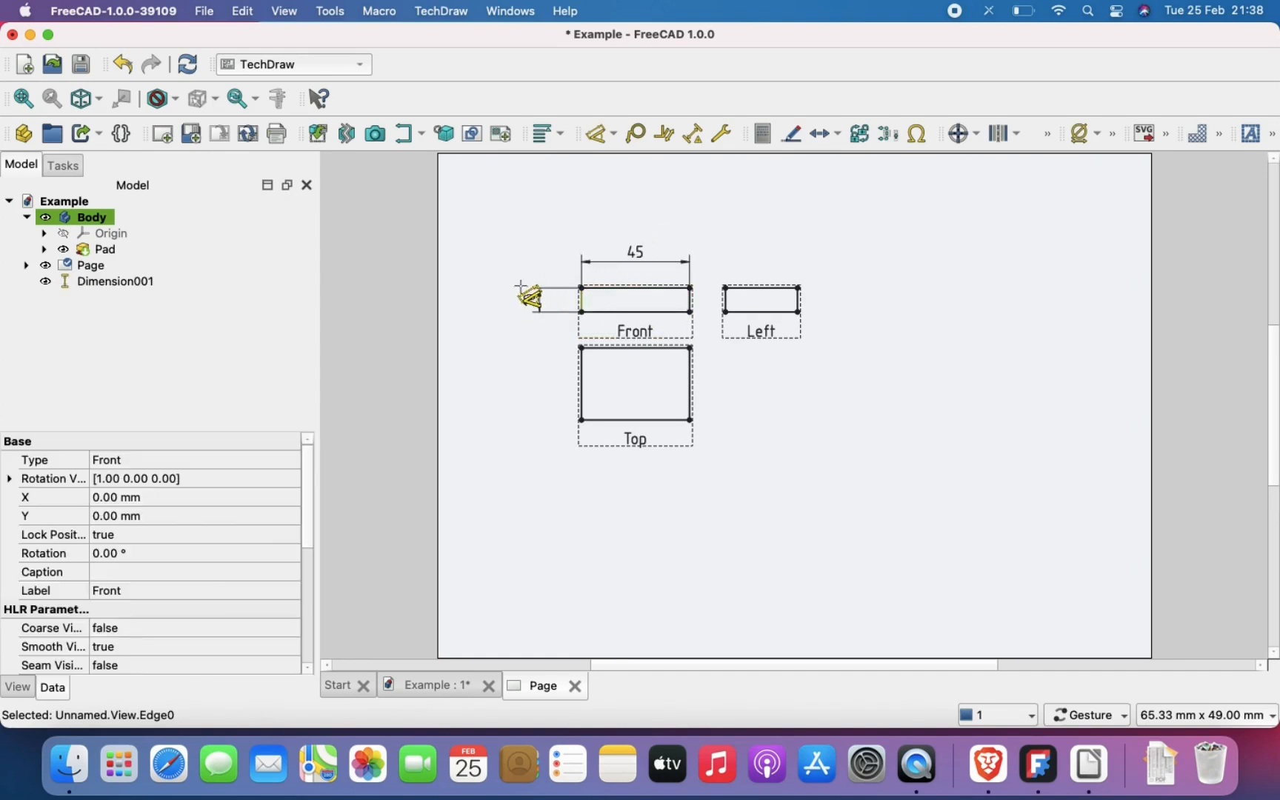
left_click(523, 289)
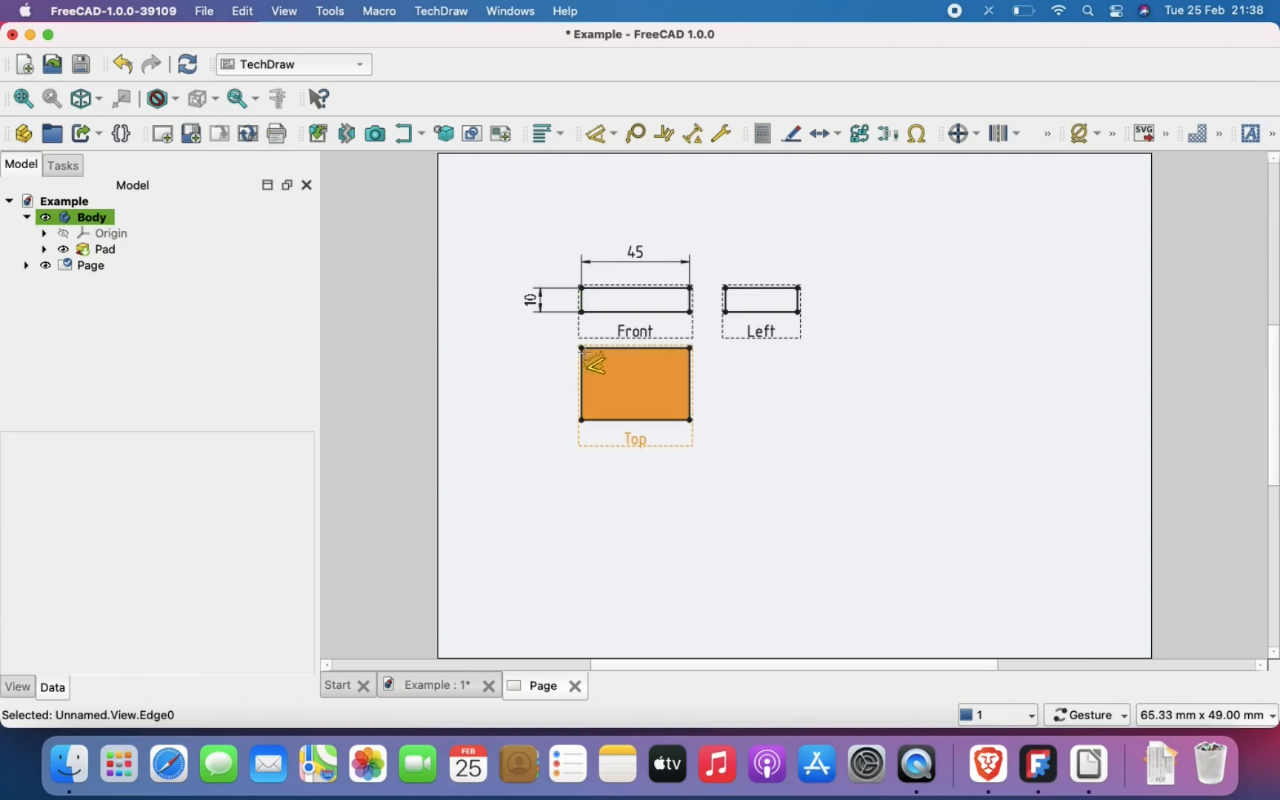
left_click(582, 374)
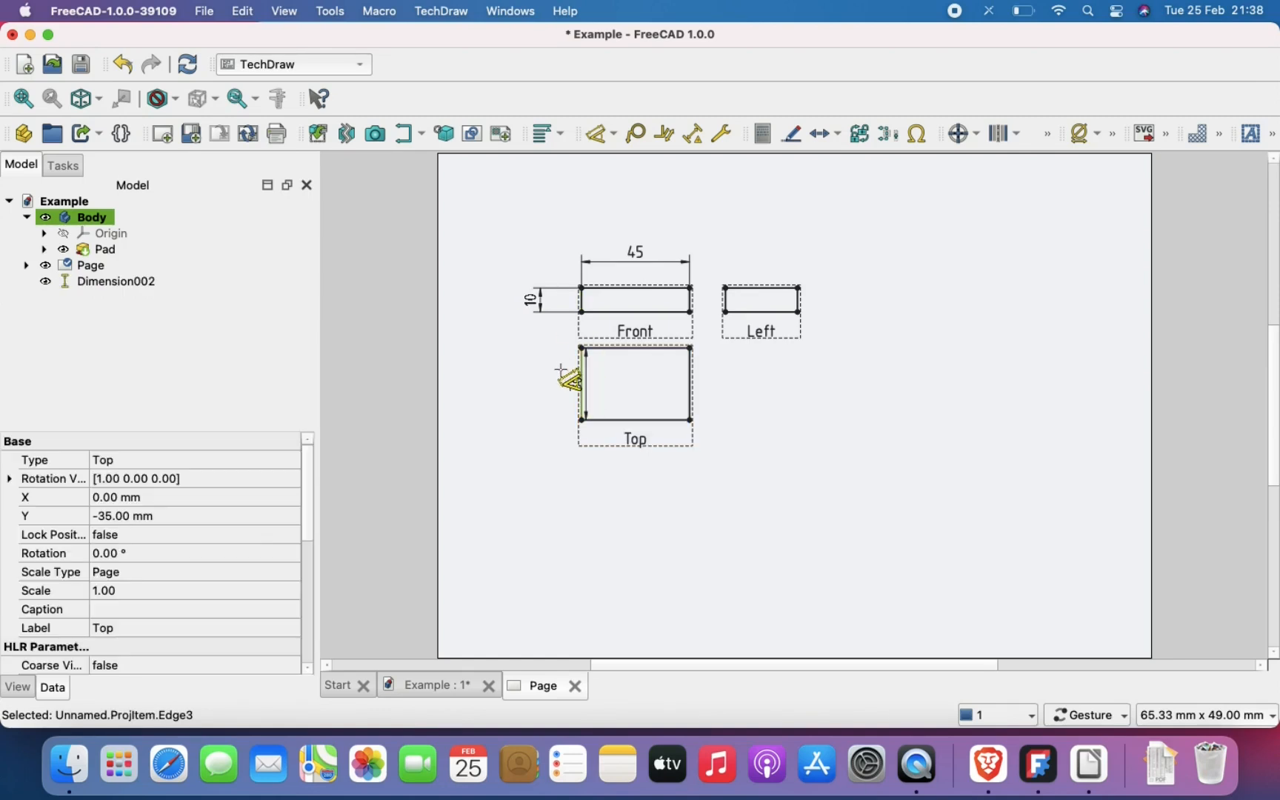
left_click(523, 365)
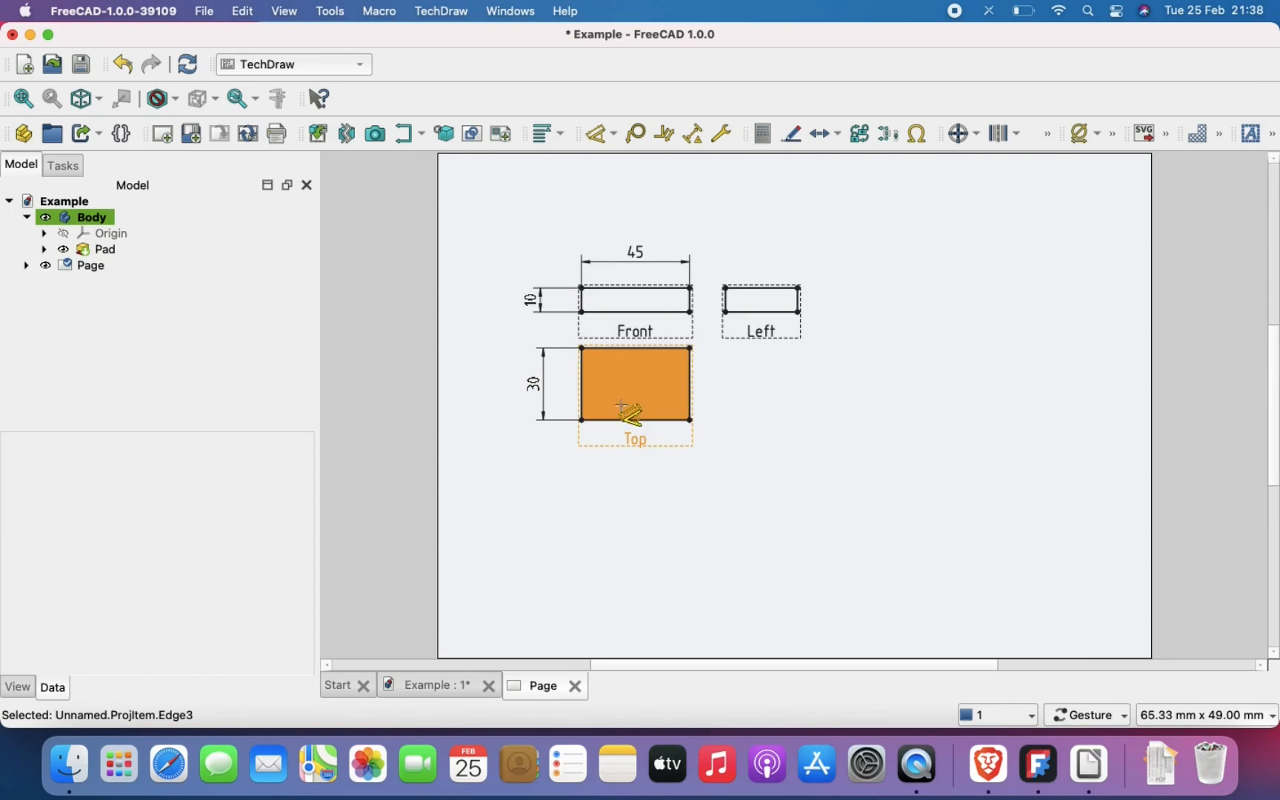
key("Escape")
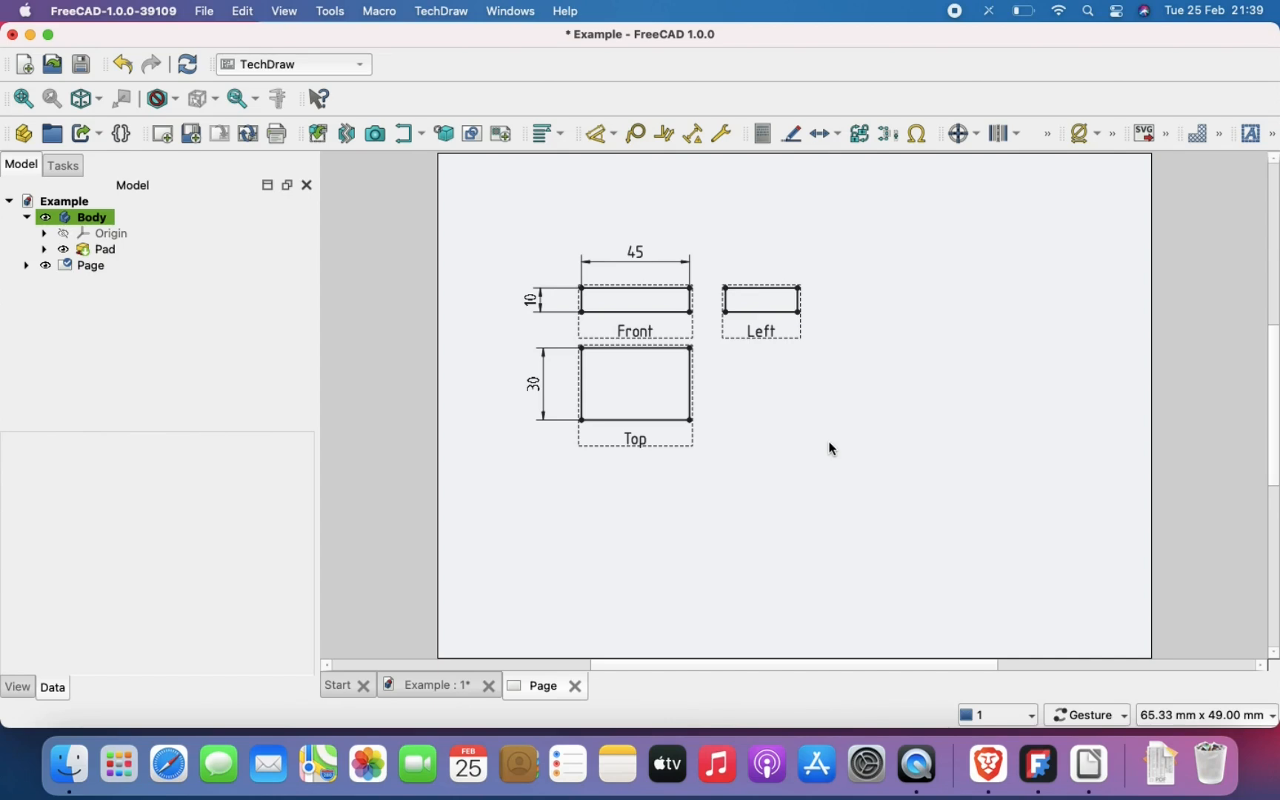
left_click(247, 73)
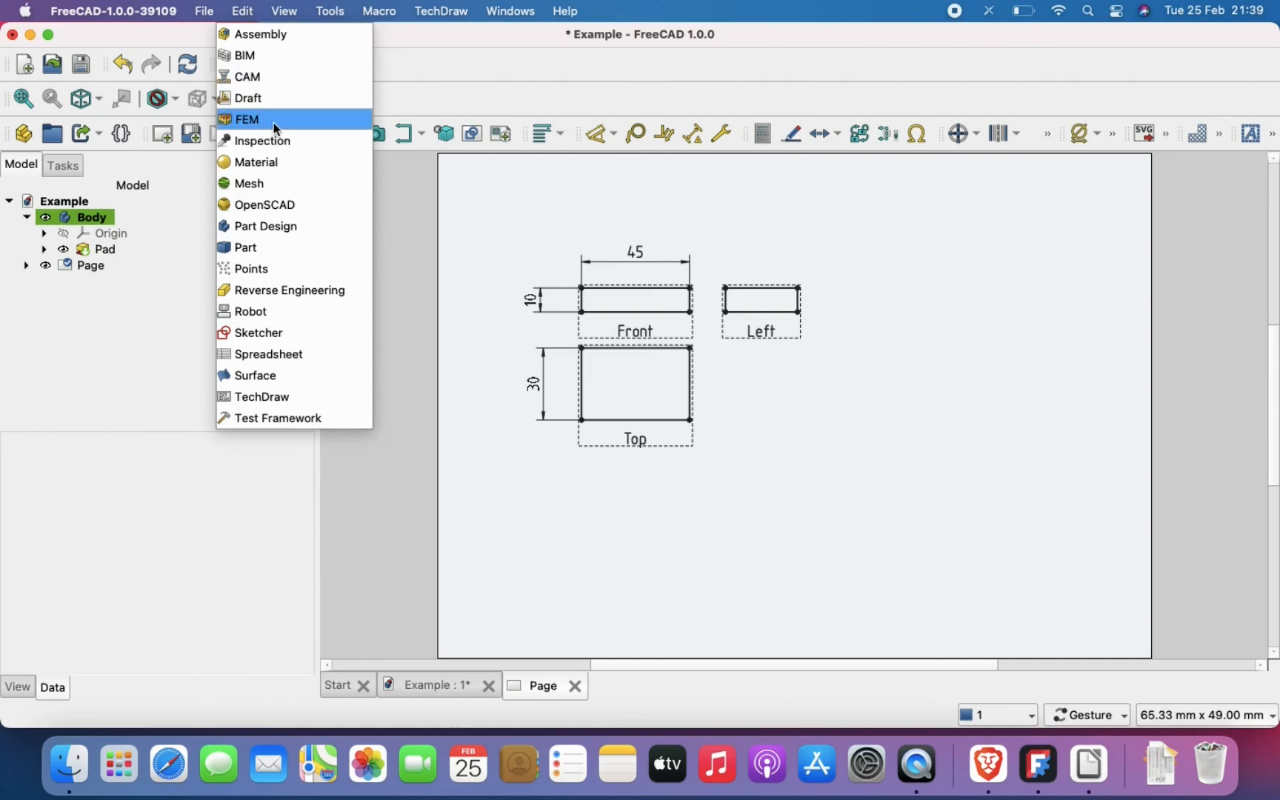
left_click(416, 239)
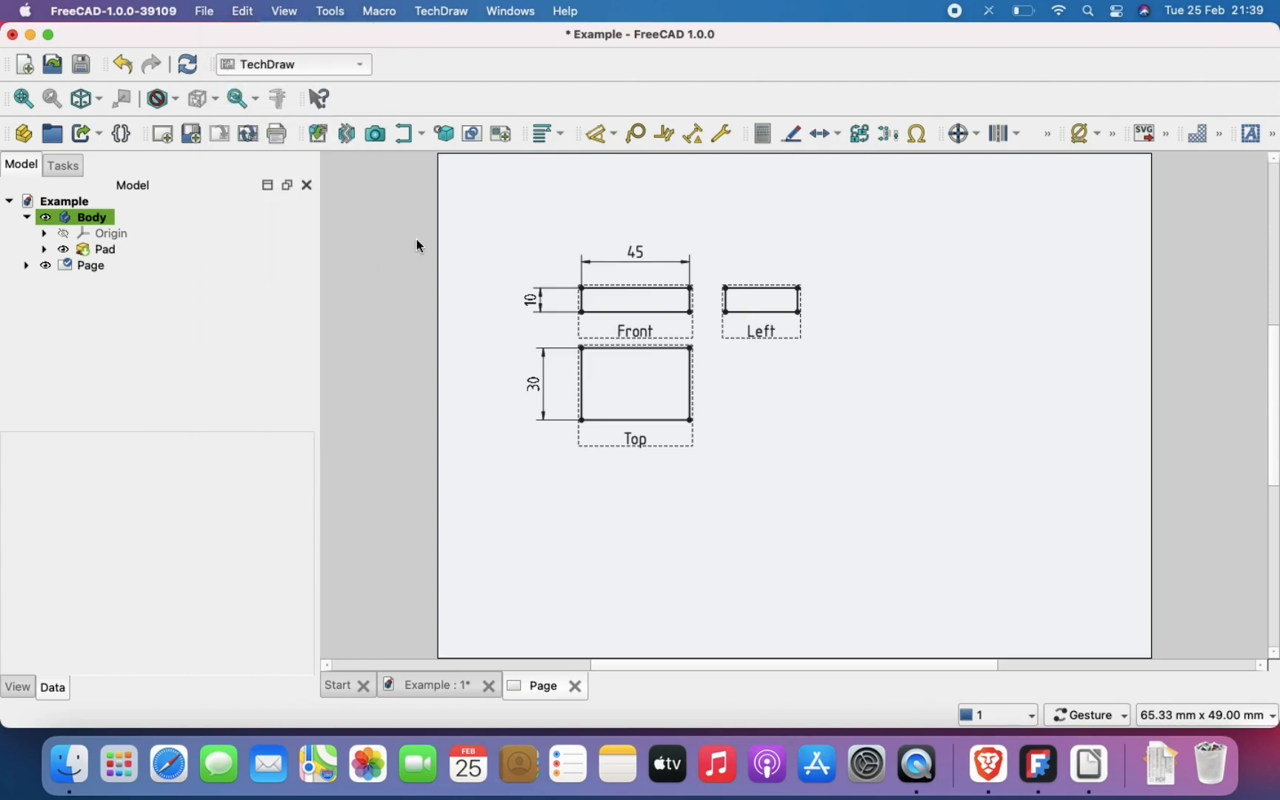
left_click(292, 63)
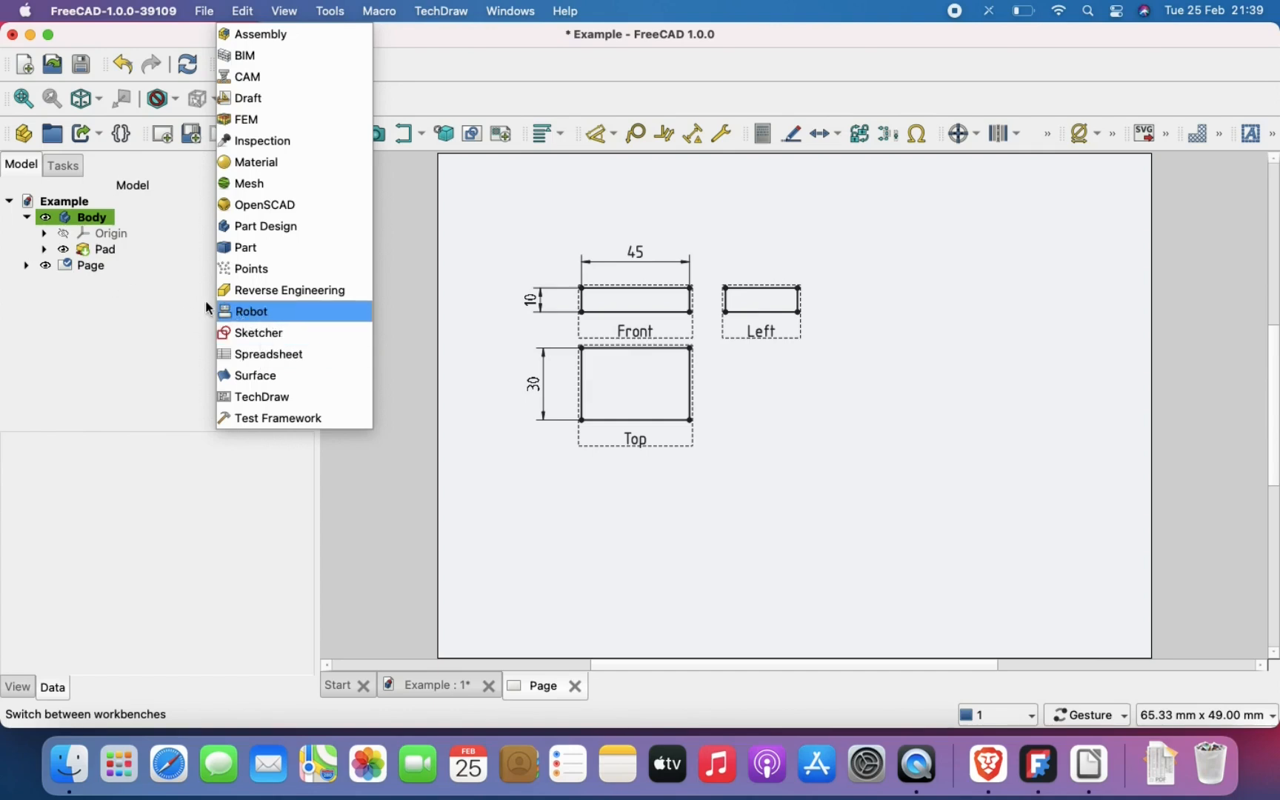
Step: Return to the 3D view of the Body, clear the selection and open the list of workbenches
left_click(70, 217)
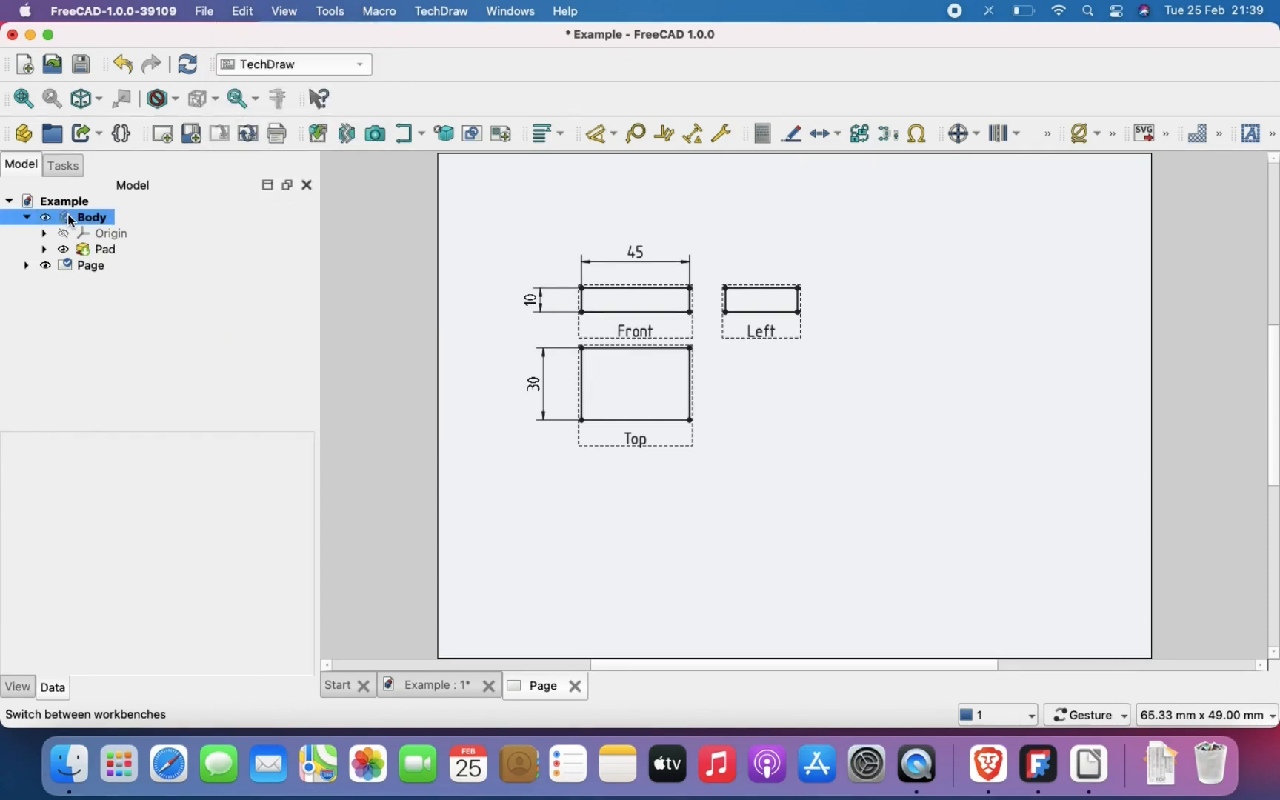
double_click(80, 217)
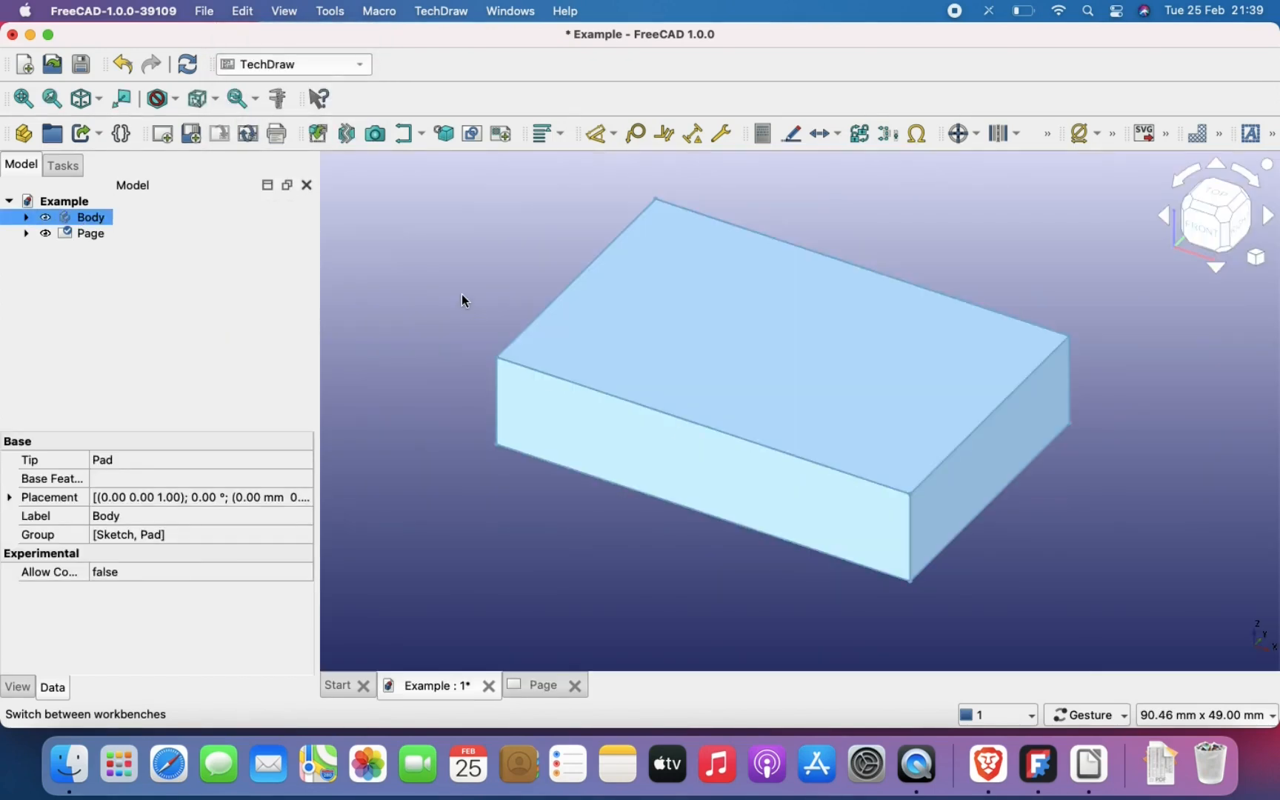
left_click(461, 294)
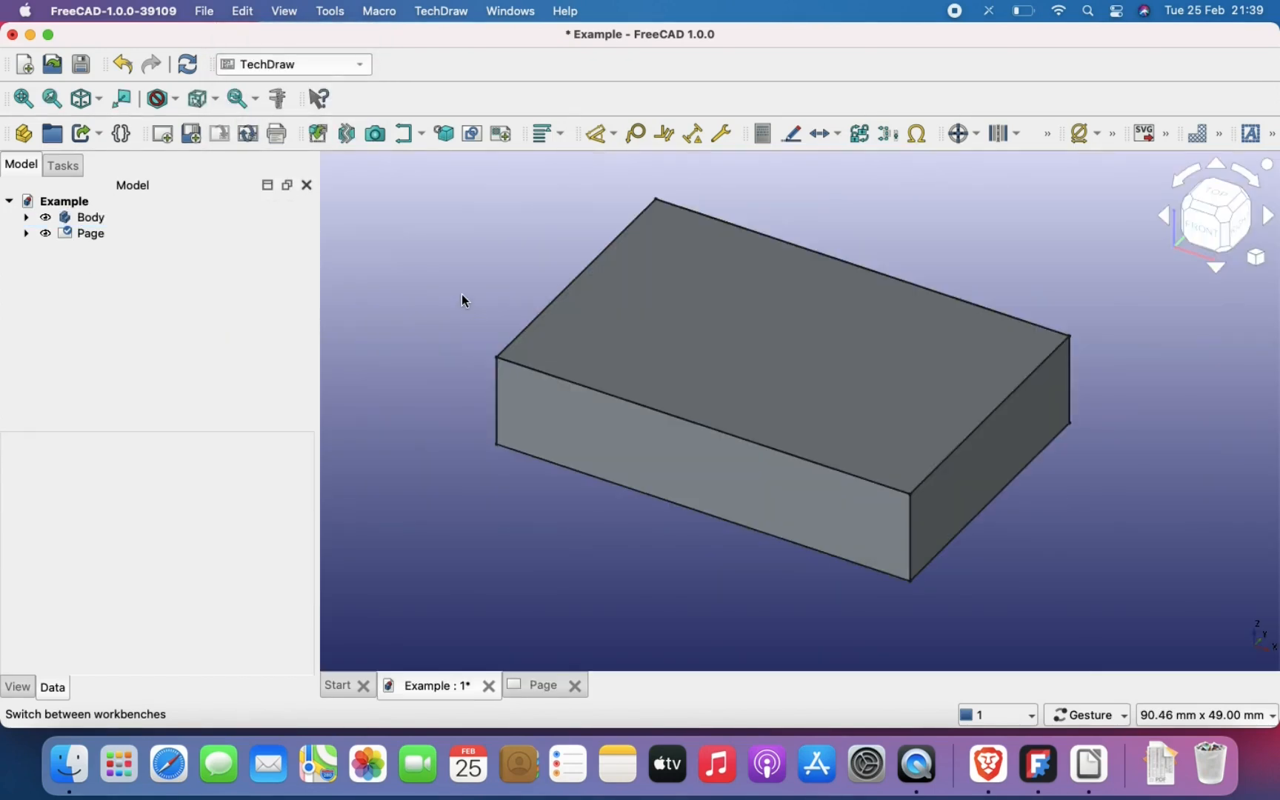
left_click(294, 64)
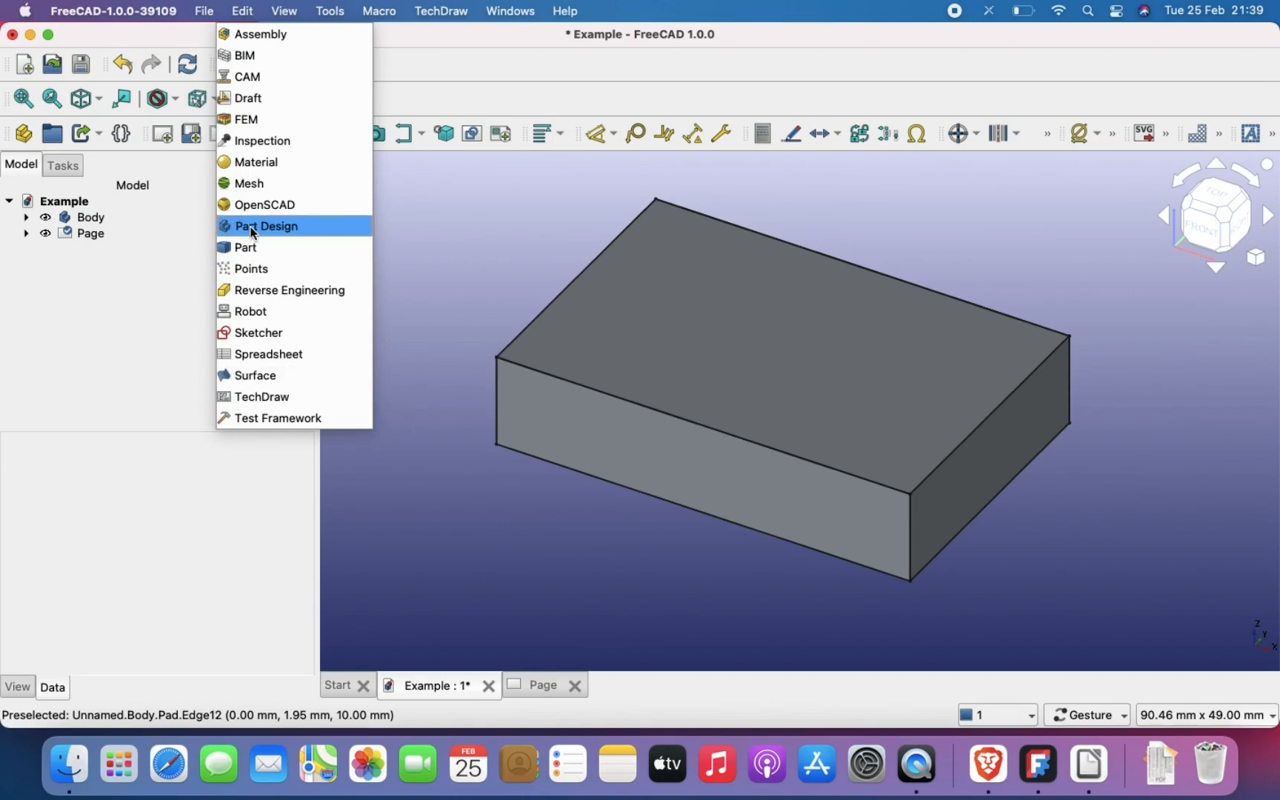